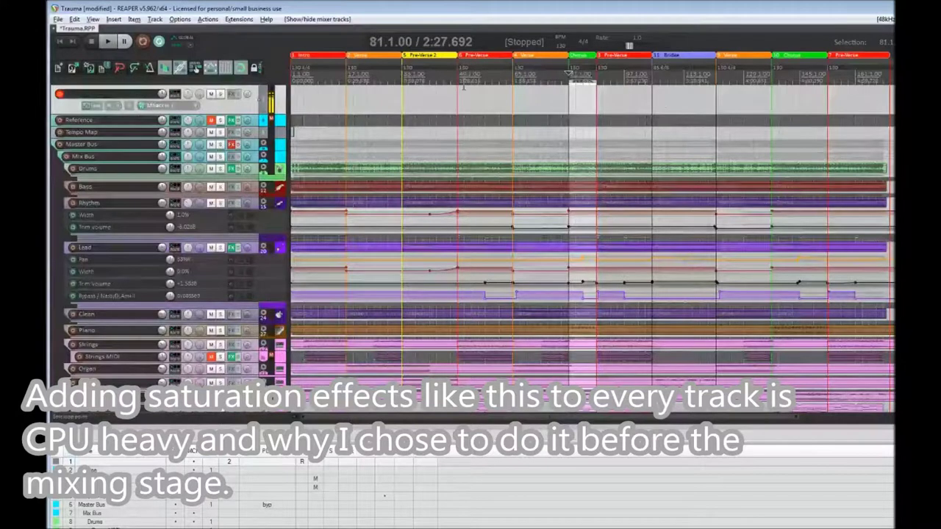
# Play part of the Trauma song, clear the time selection, stop at bar 81, and open the mixer.
pyautogui.click(108, 42)
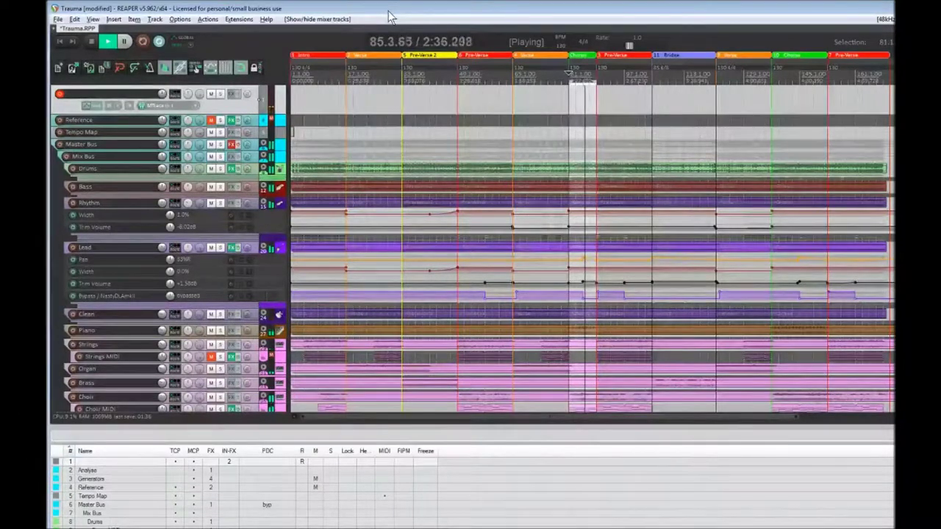
pyautogui.press('Escape')
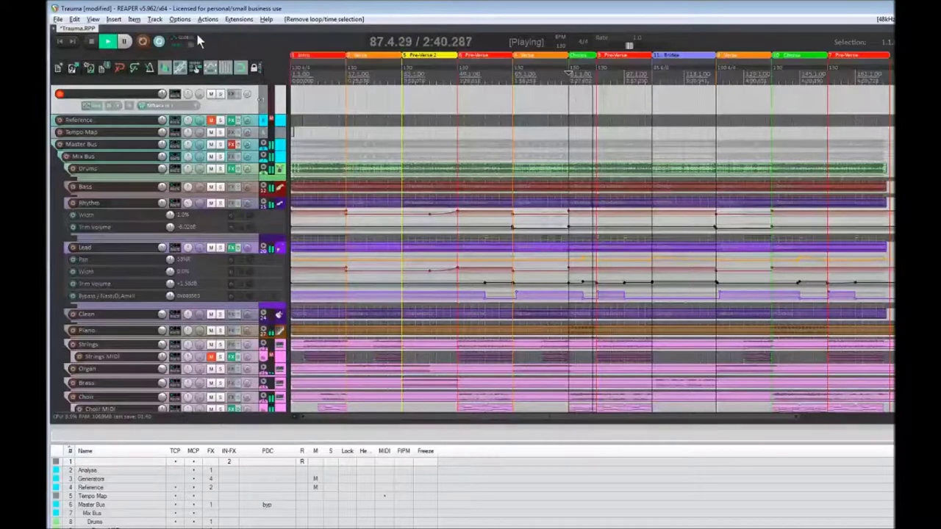
pyautogui.click(93, 42)
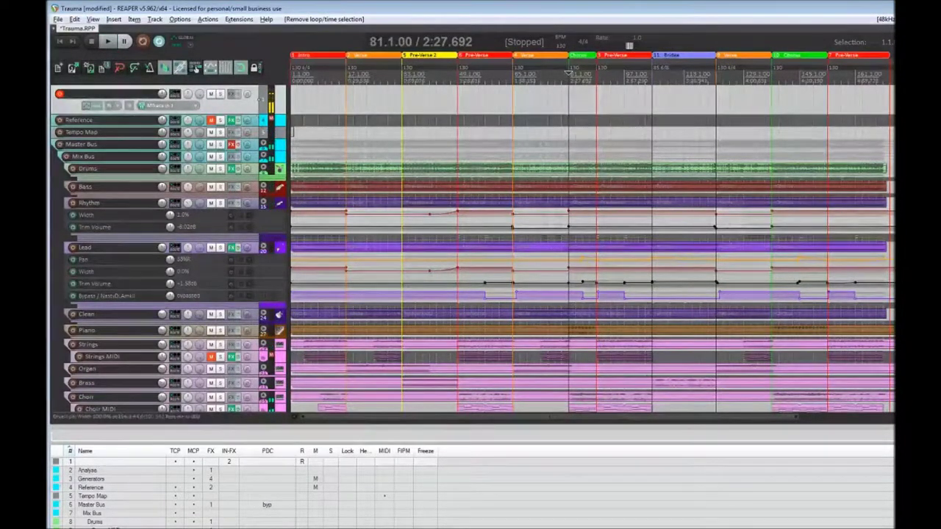
pyautogui.hotkey('ctrl', 'm')
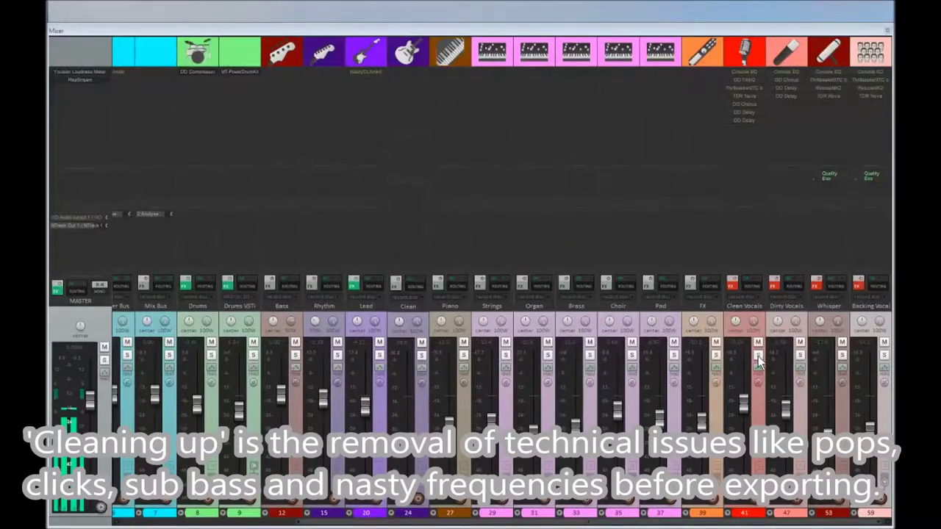
# Expand the Clean Vocals group, then select the Chorus region in the arrange view.
pyautogui.click(716, 368)
pyautogui.click(502, 11)
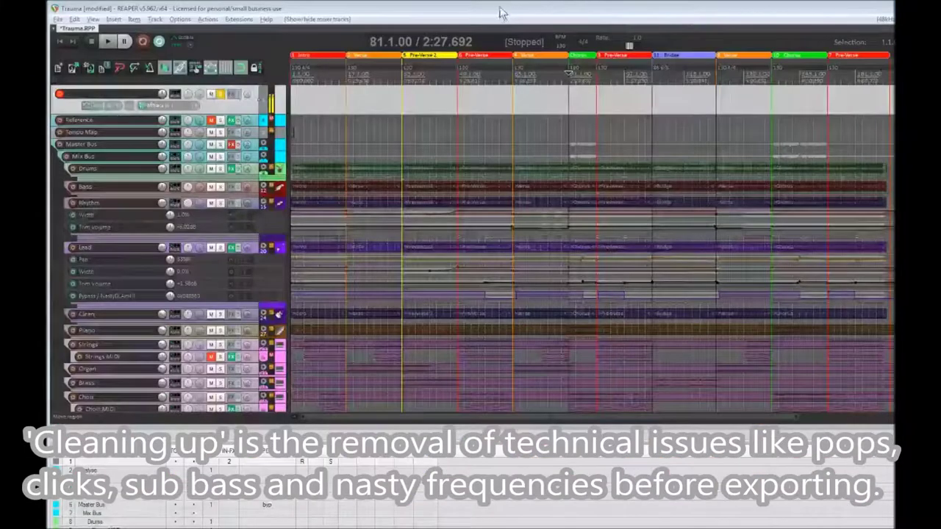
pyautogui.click(581, 56)
# Select the Clean DI L item and reopen the mixer.
pyautogui.scroll(-8, 244, 305)
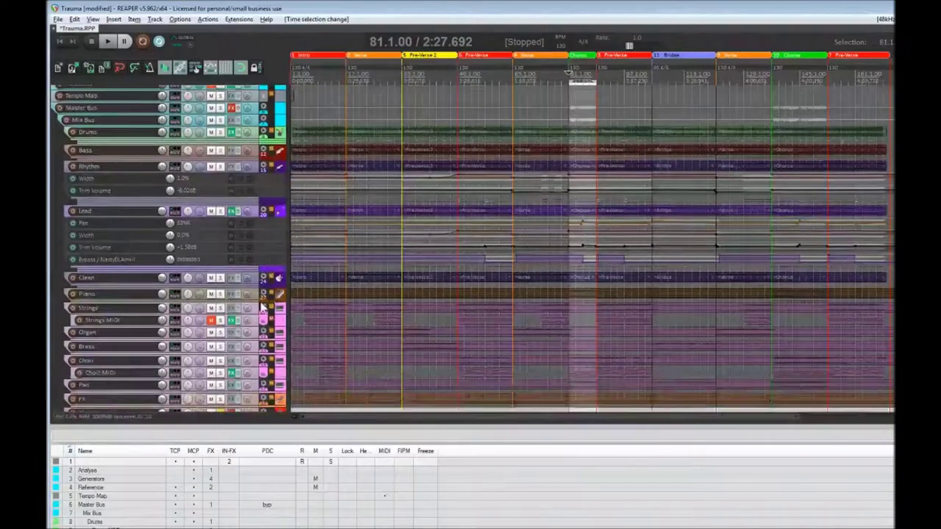
pyautogui.scroll(-1, 243, 304)
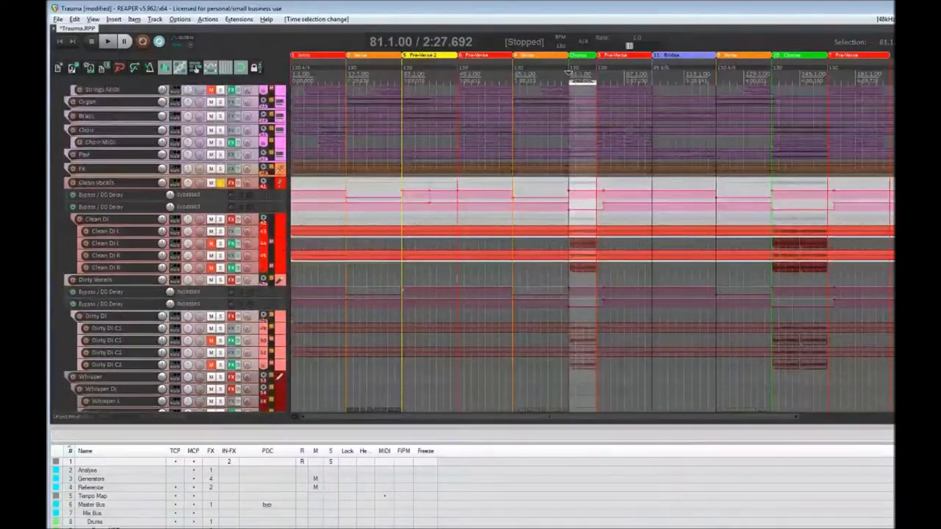
pyautogui.click(636, 234)
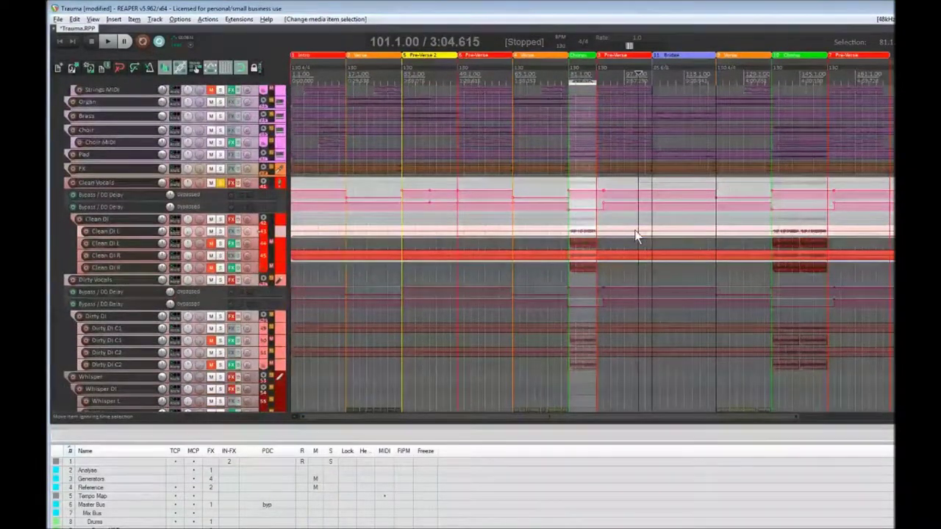
pyautogui.click(626, 258)
pyautogui.hotkey('ctrl', 'm')
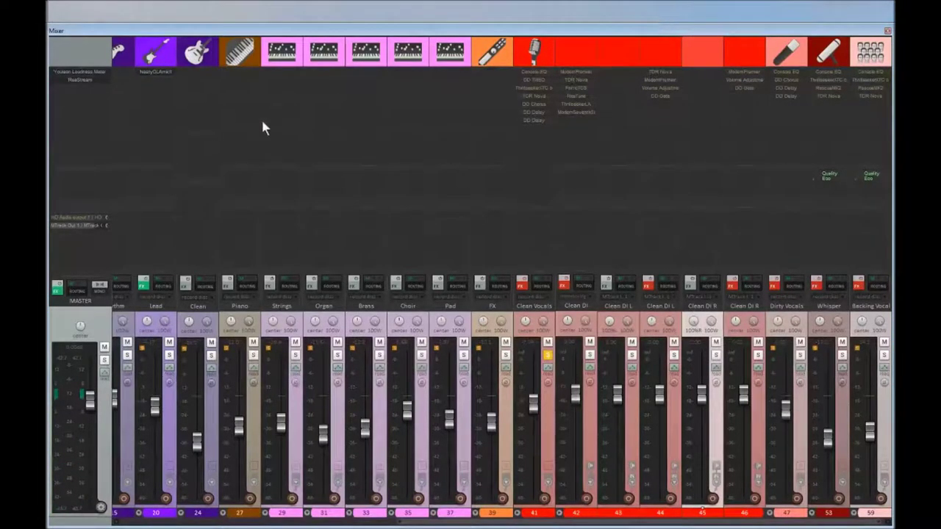
# Listen to the raw doubled vocals in the arrange view, then reopen the mixer.
pyautogui.hotkey('ctrl', 'm')
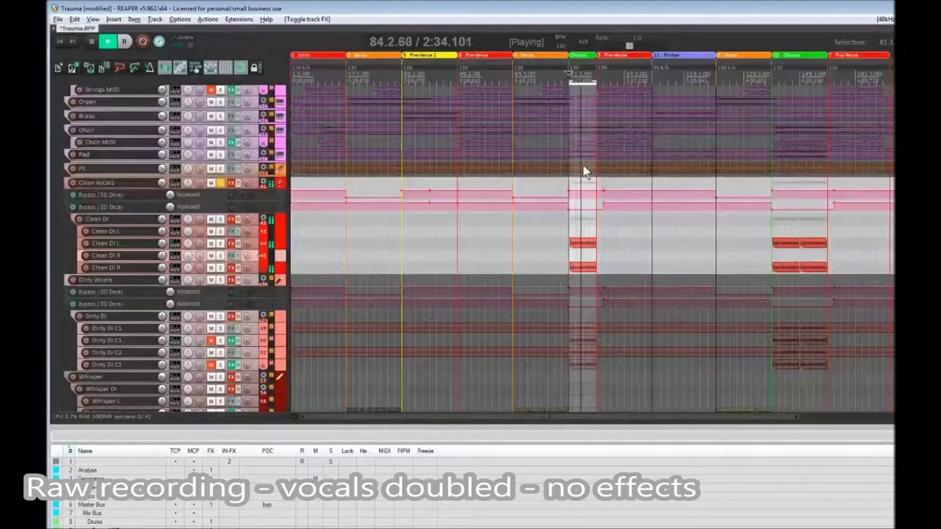
pyautogui.press('space')
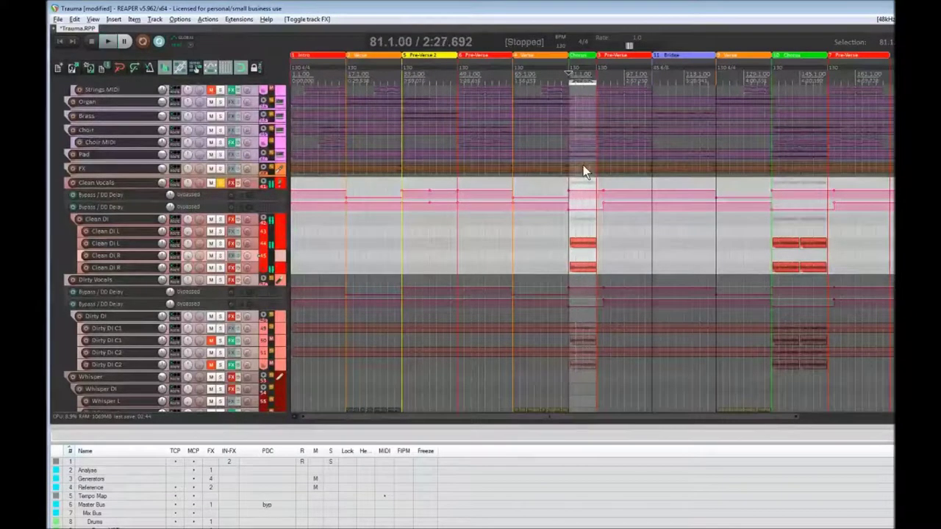
pyautogui.hotkey('ctrl', 'm')
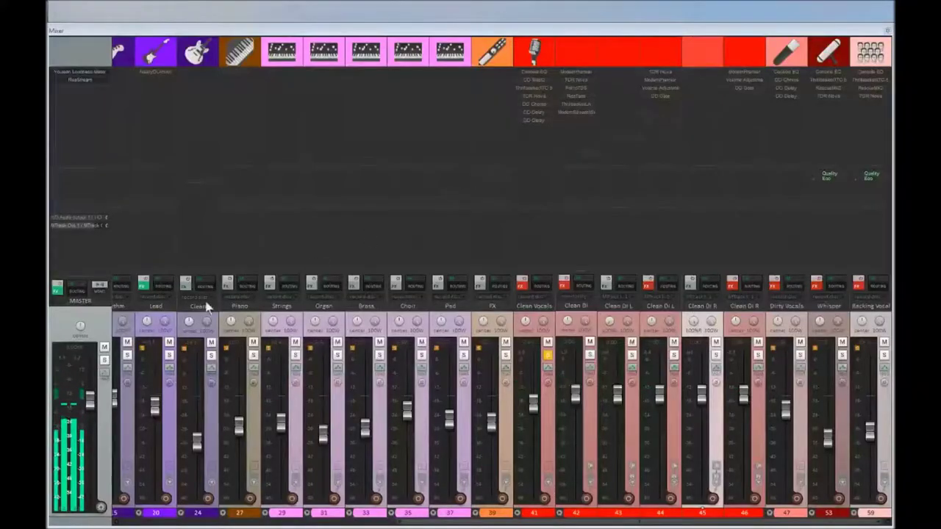
# Open Veto_gfxanalyzer on the Analyse track and restart playback.
pyautogui.scroll(5, 206, 305)
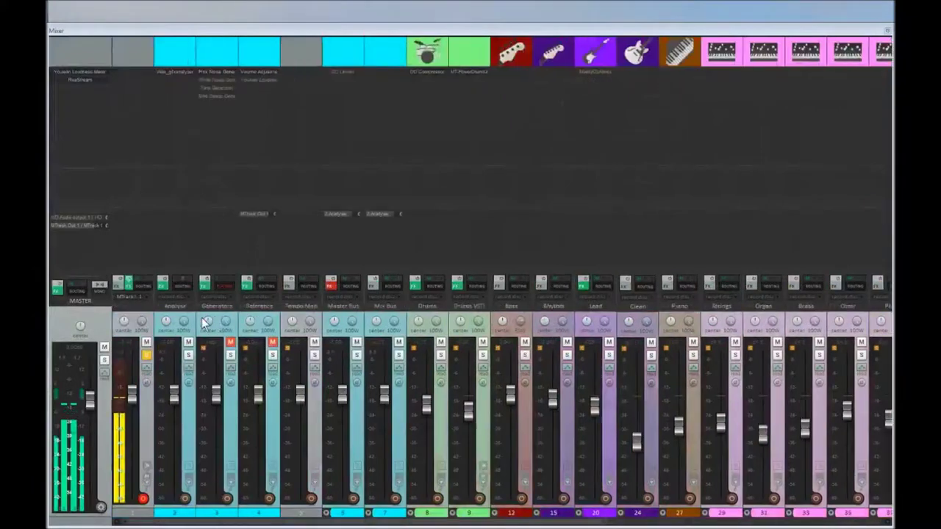
pyautogui.click(177, 71)
pyautogui.hotkey('ctrl', 'm')
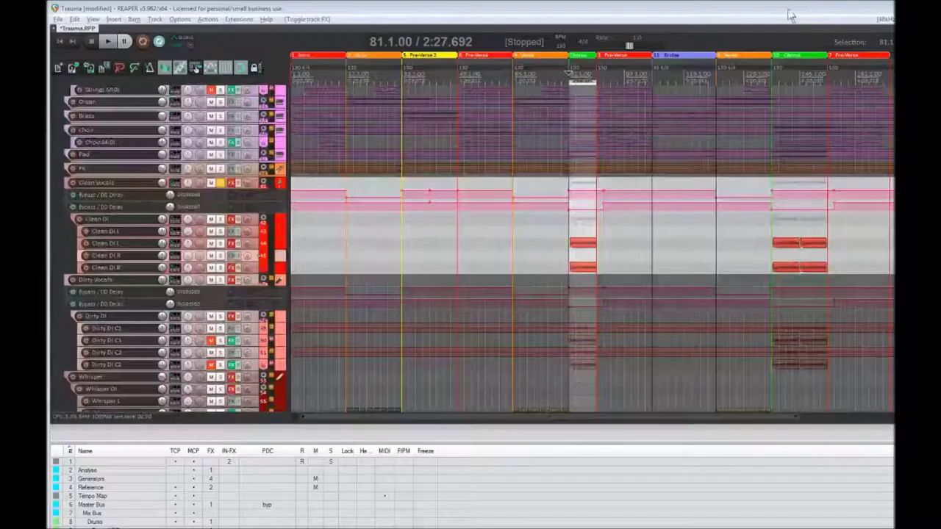
pyautogui.press('space')
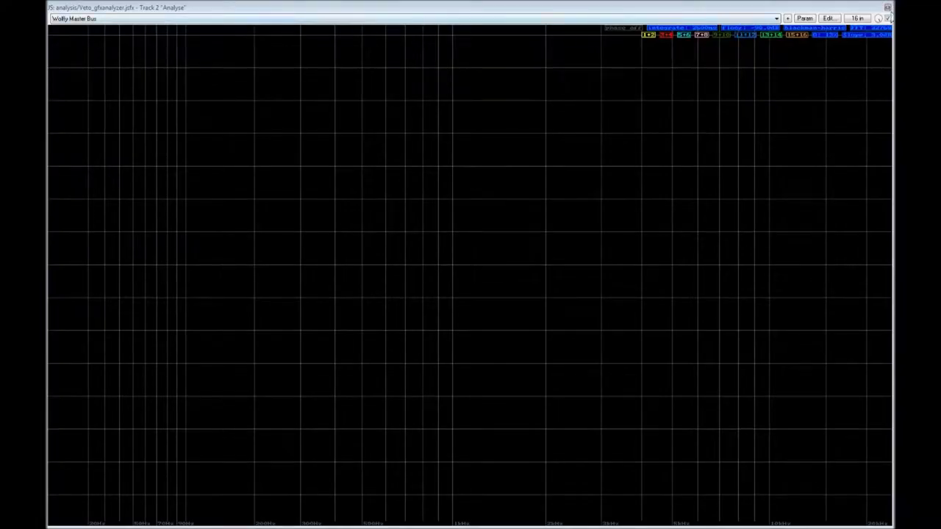
# Close the Veto_gfxanalyzer window to get back to the mixer.
pyautogui.click(888, 7)
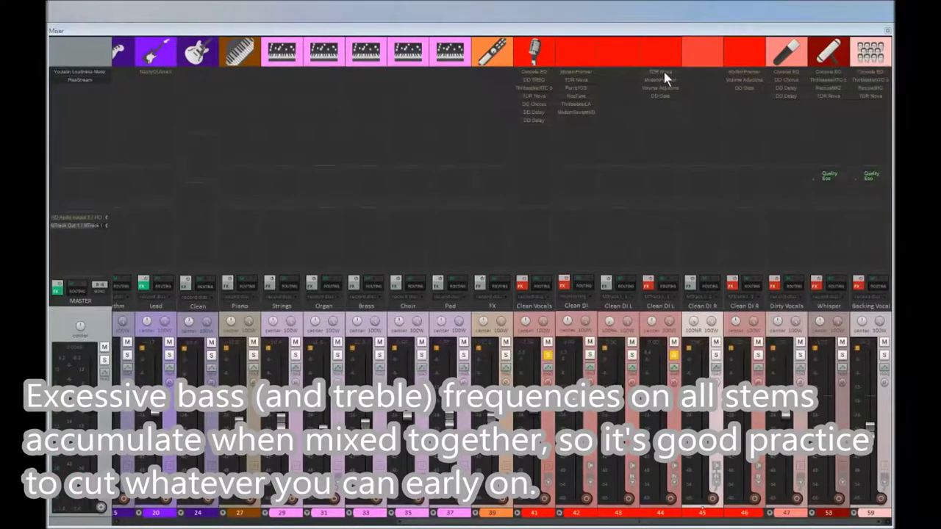
# Insert TDR Nova on Clean DI L, enable its OUT spectrum, and start playback.
pyautogui.click(649, 284)
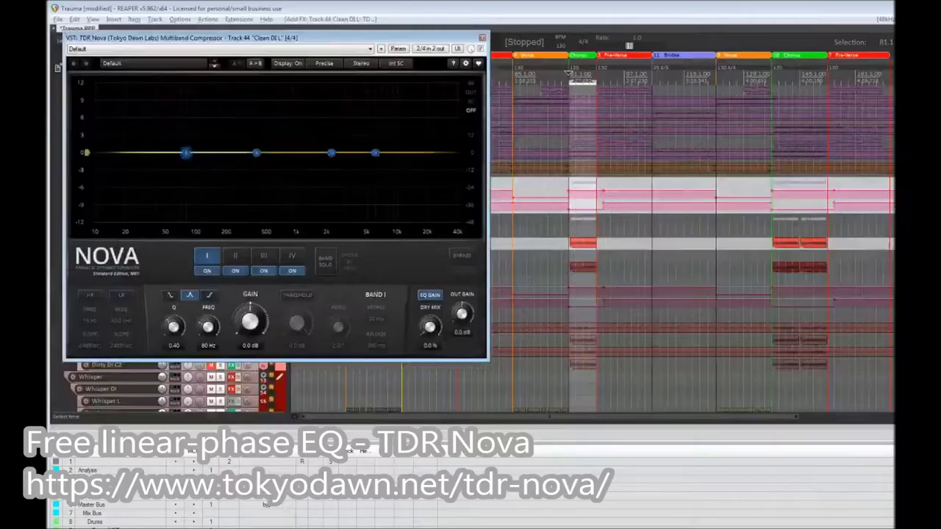
pyautogui.moveTo(305, 45); pyautogui.dragTo(651, 98)
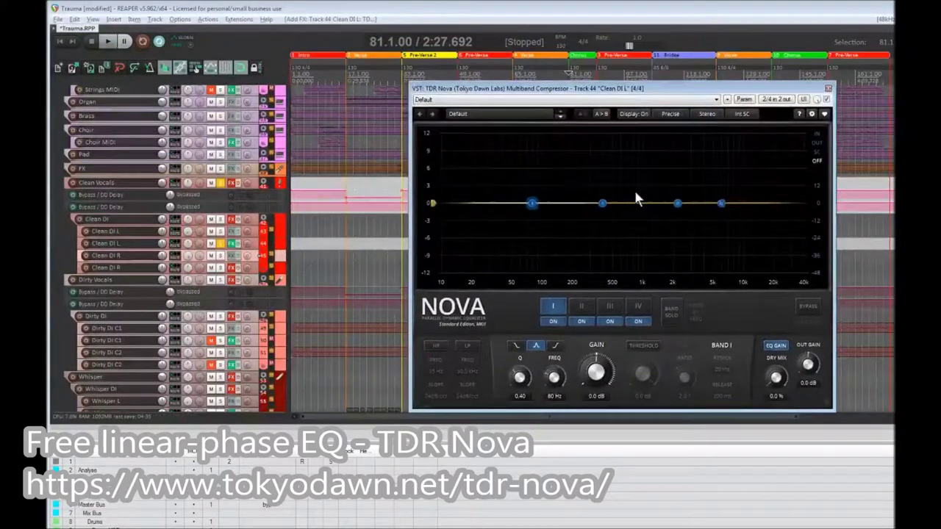
pyautogui.click(817, 143)
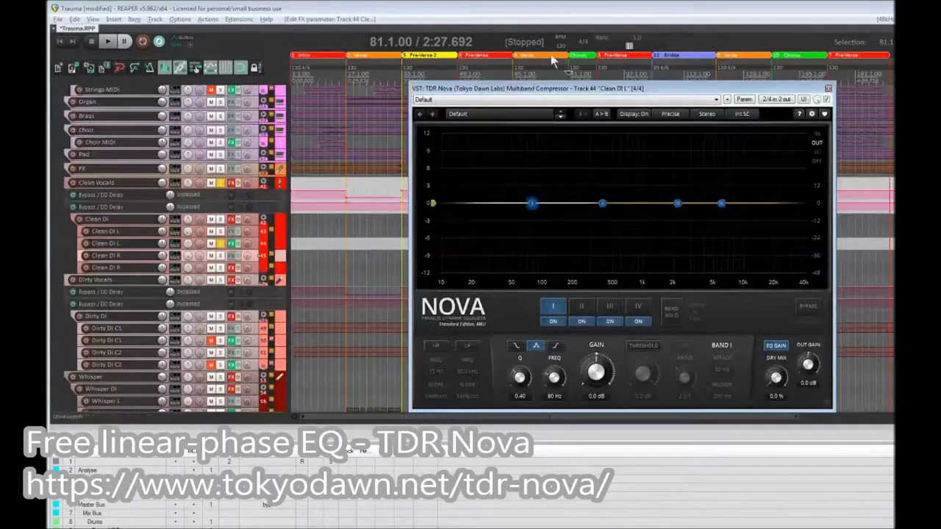
pyautogui.click(545, 8)
pyautogui.press('space')
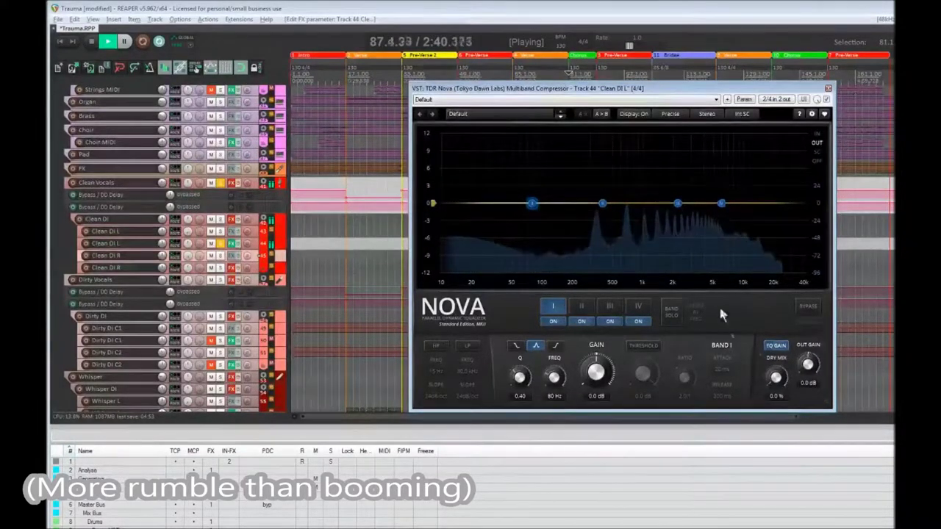
# Switch on Nova's high-pass filter at 50 Hz and play to hear it.
pyautogui.click(92, 42)
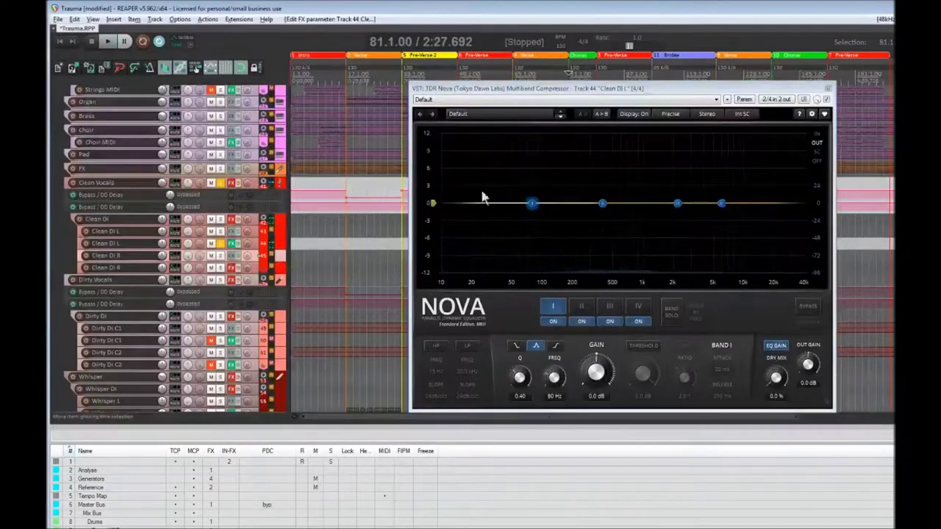
pyautogui.click(436, 344)
pyautogui.doubleClick(436, 373)
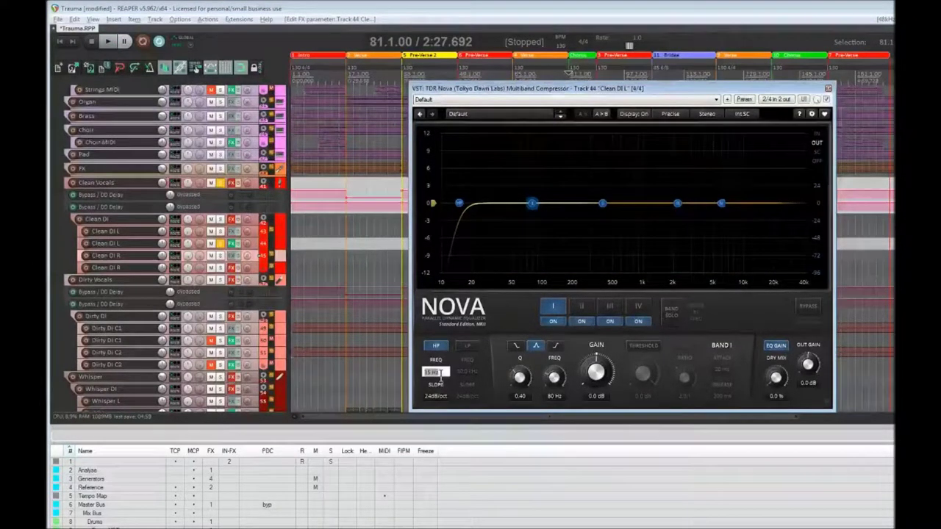
pyautogui.write('50')
pyautogui.press('Return')
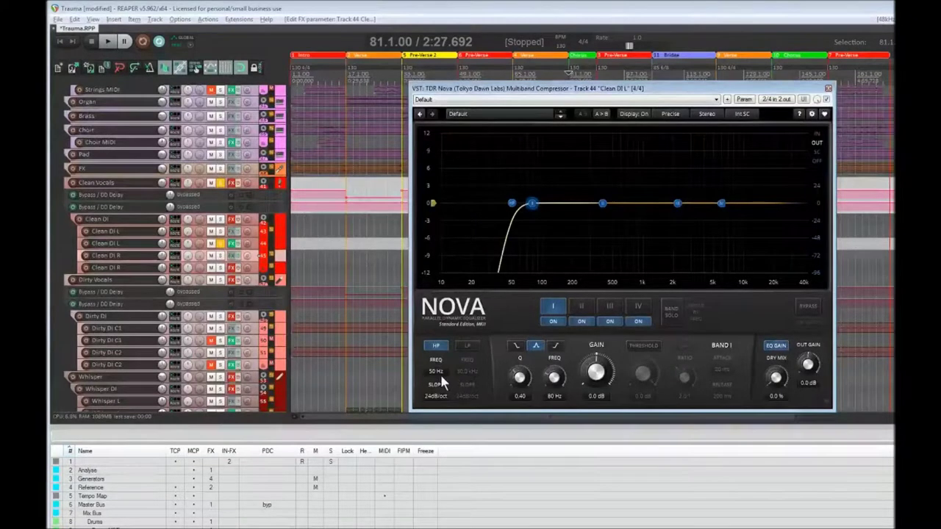
pyautogui.click(107, 42)
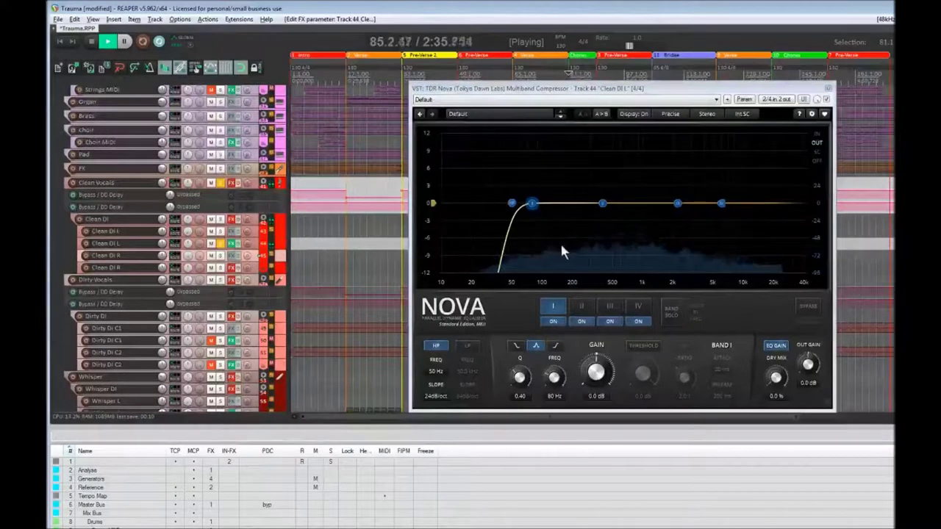
# Raise the high-pass frequency to 100 Hz, stop playback, and reopen the mixer.
pyautogui.doubleClick(433, 371)
pyautogui.write('100')
pyautogui.press('Return')
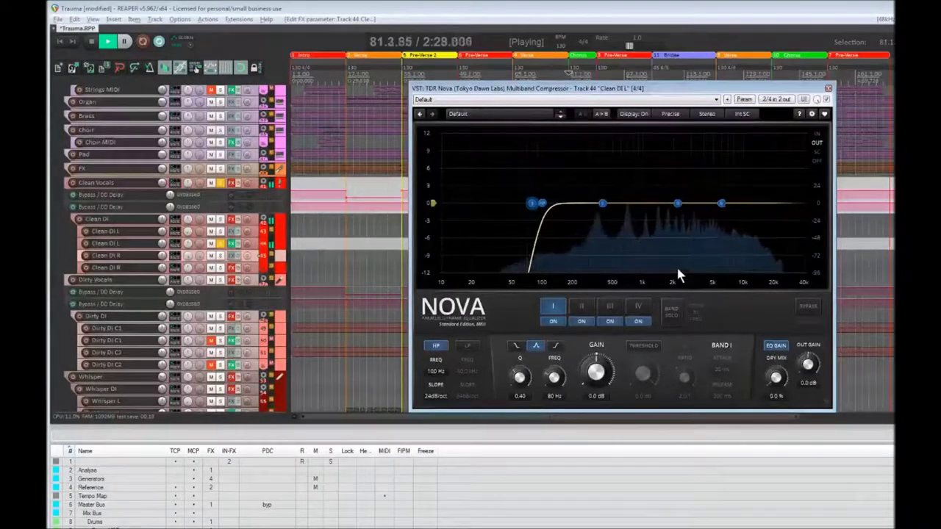
pyautogui.press('space')
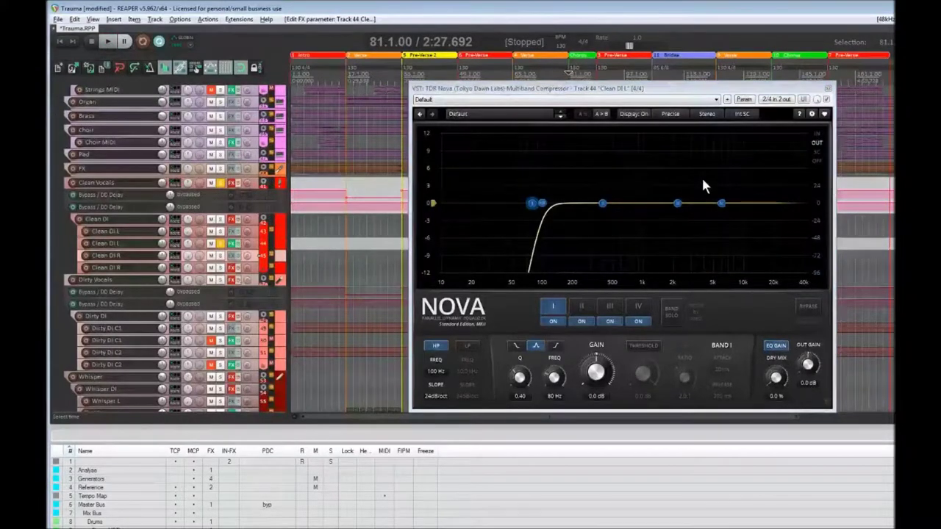
pyautogui.hotkey('ctrl', 'm')
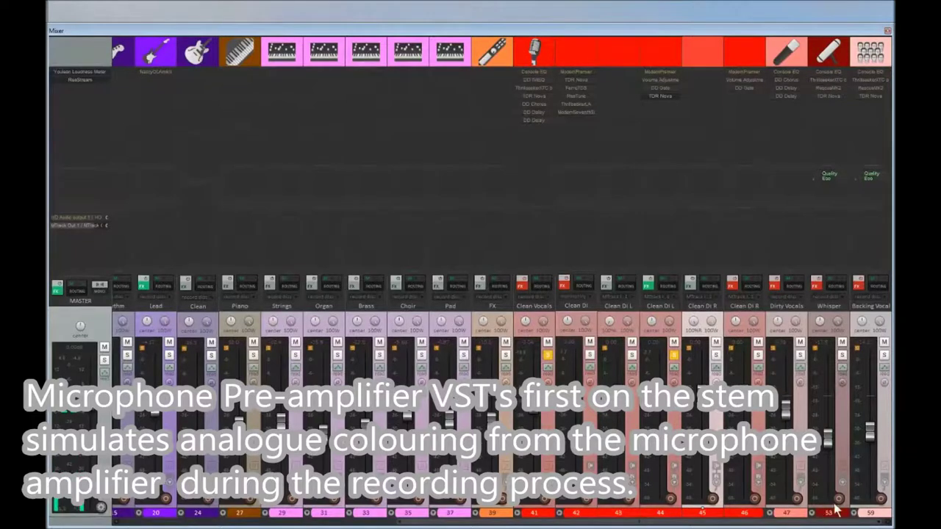
# Expand the Whisper group and drag Volume Adjustment above ModernPremier in Clean DI L's chain.
pyautogui.click(813, 513)
pyautogui.hscroll(5, 812, 518)
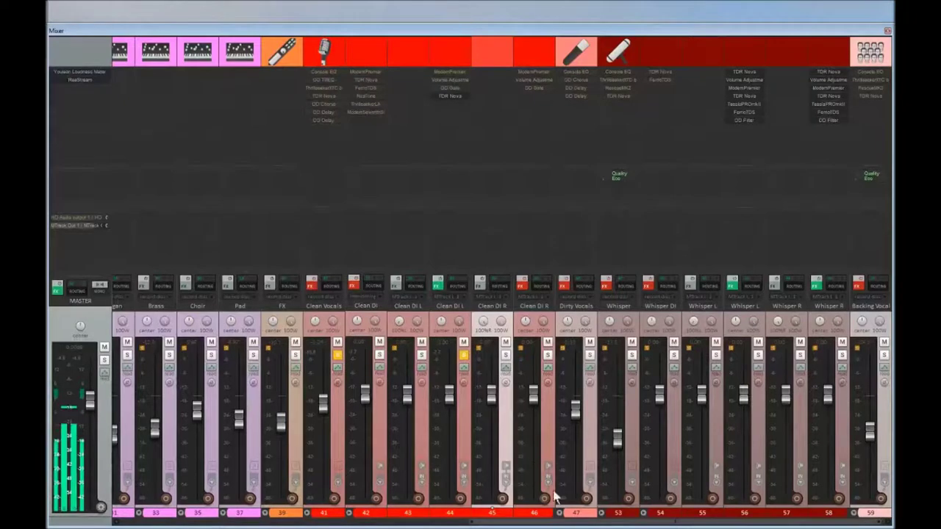
pyautogui.moveTo(571, 523); pyautogui.dragTo(474, 521)
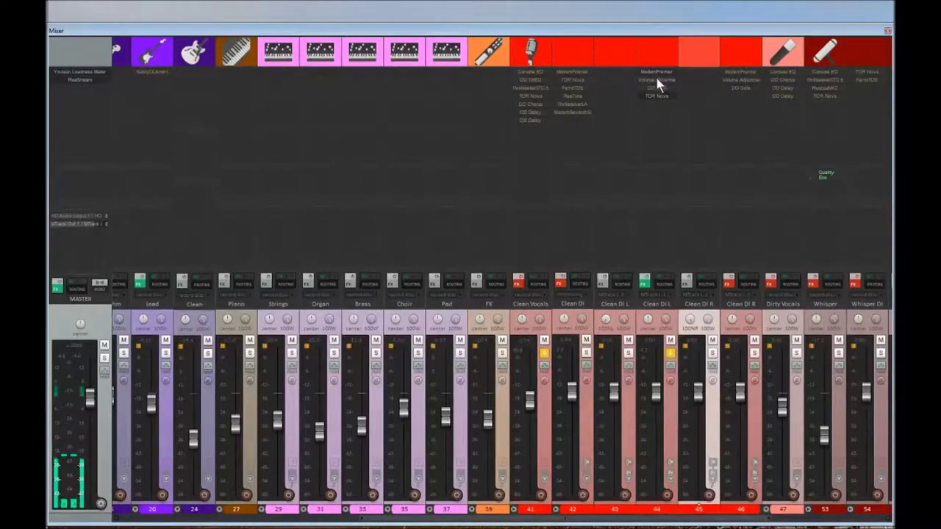
pyautogui.moveTo(658, 76); pyautogui.dragTo(657, 67)
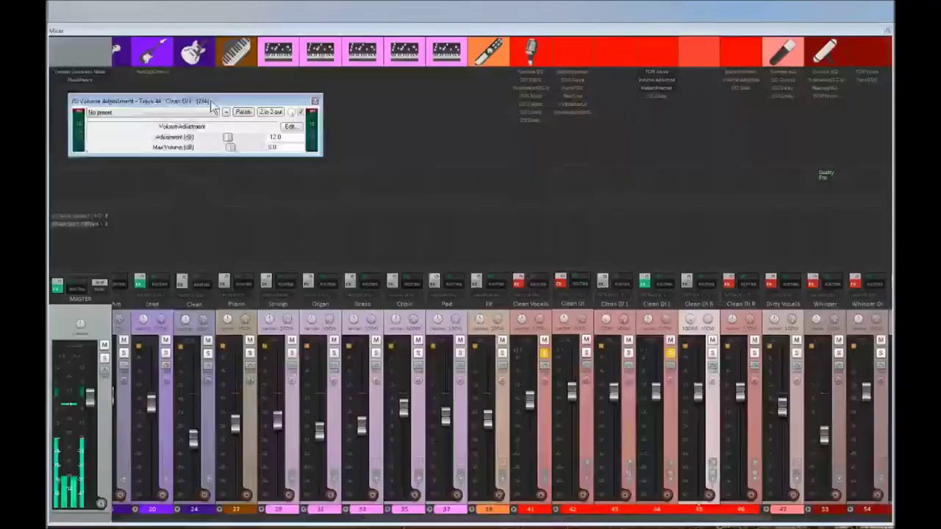
# Raise ModernPremier's input gain about 12 dB and play the vocal.
pyautogui.moveTo(221, 111); pyautogui.dragTo(295, 111)
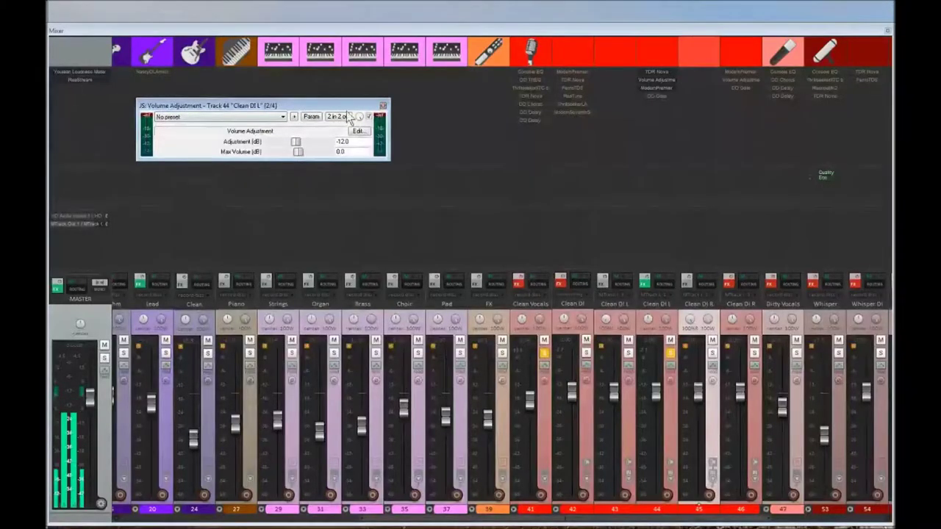
pyautogui.click(382, 107)
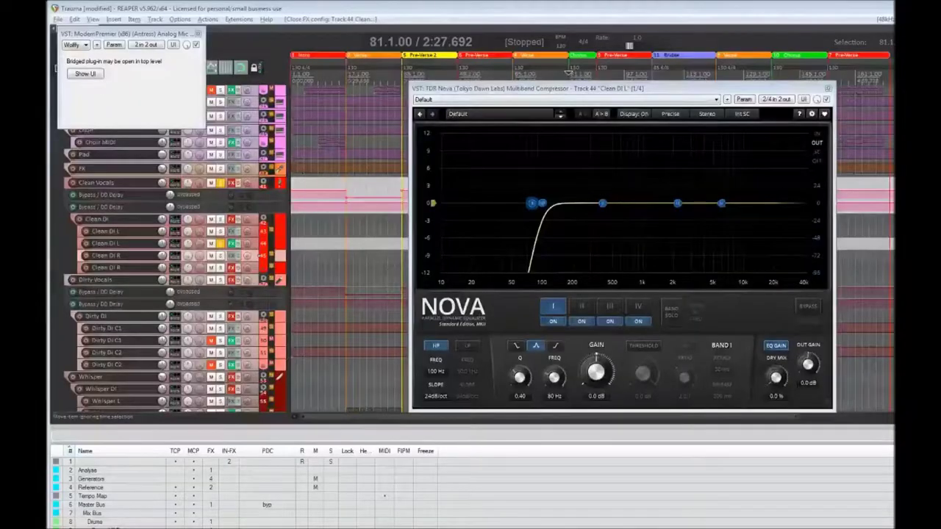
pyautogui.moveTo(759, 156); pyautogui.dragTo(781, 157)
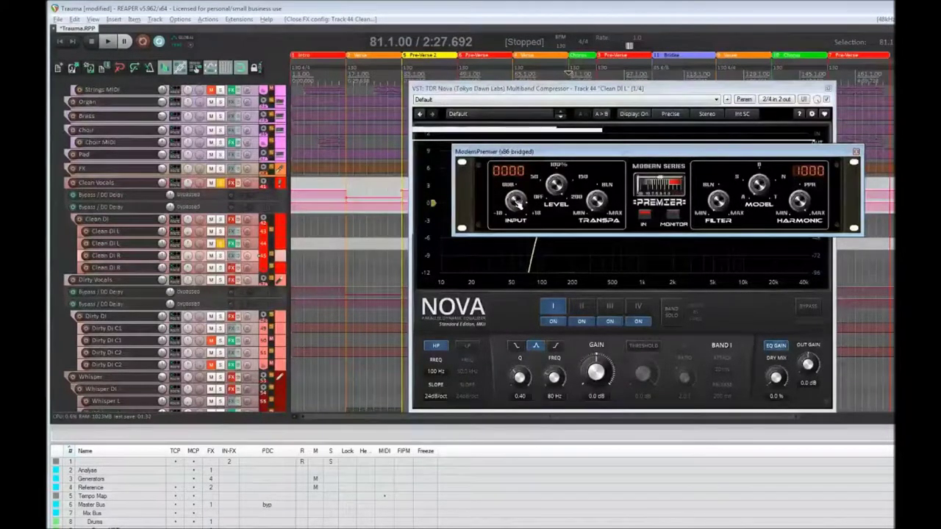
pyautogui.moveTo(521, 201); pyautogui.dragTo(519, 208)
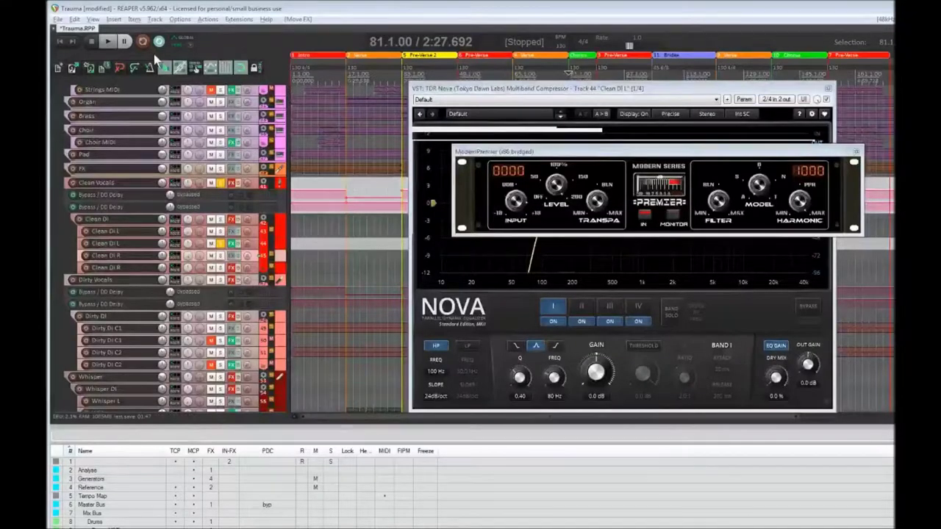
pyautogui.press('space')
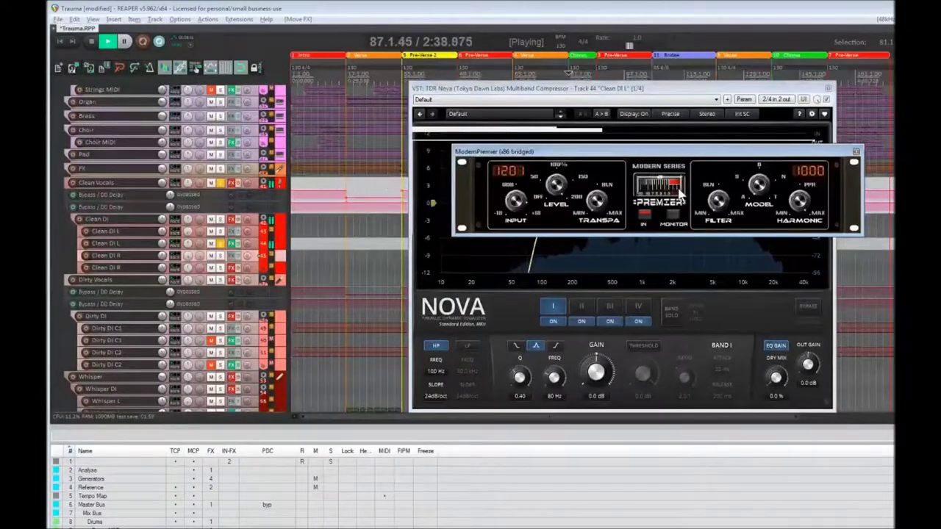
# Check the -12 dB Volume Adjustment, stop, close the preamp and Nova windows, and reopen the mixer.
pyautogui.hotkey('ctrl', 'm')
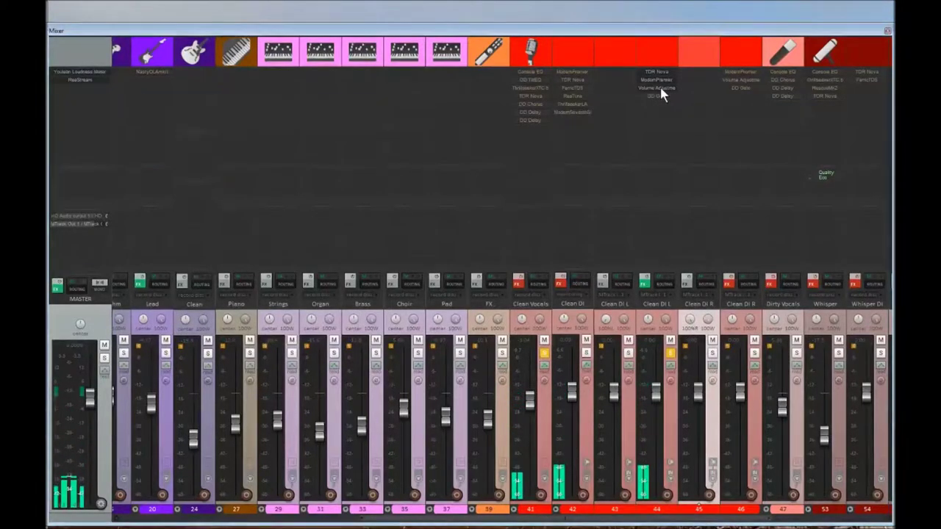
pyautogui.click(658, 88)
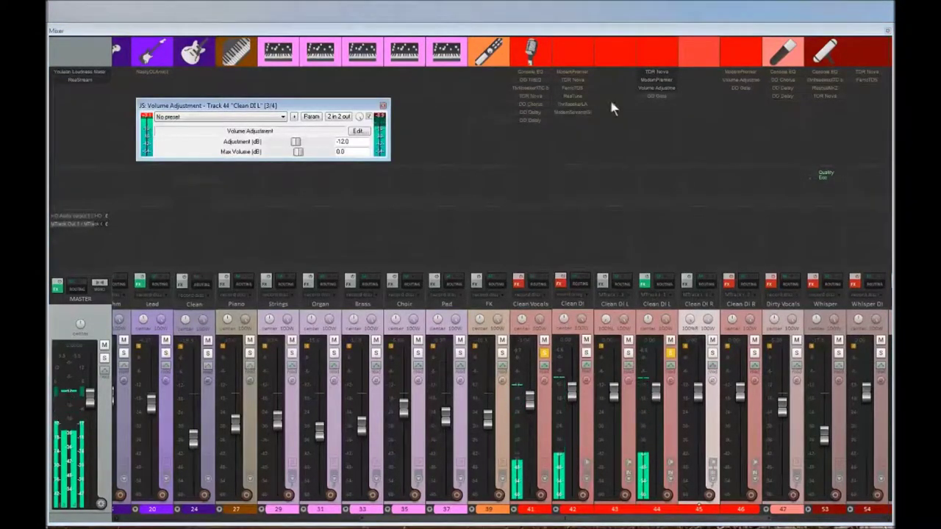
pyautogui.click(658, 85)
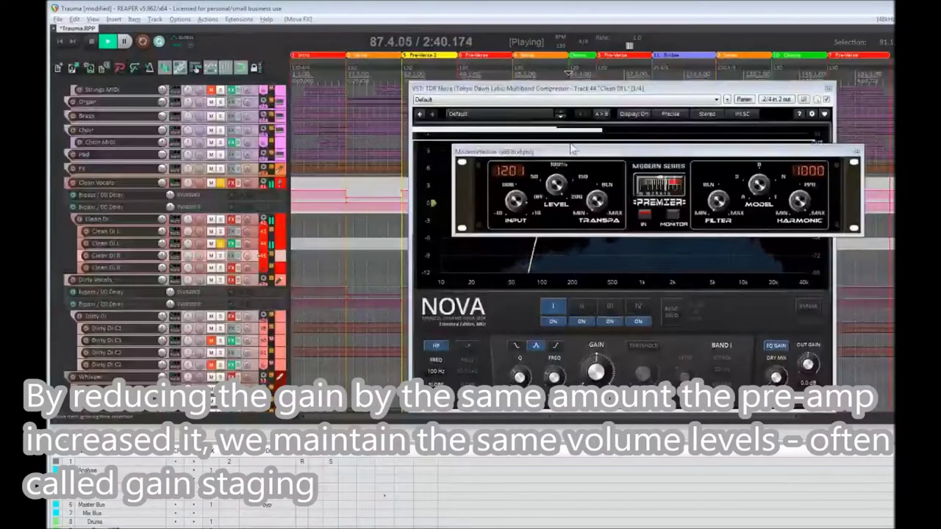
pyautogui.press('space')
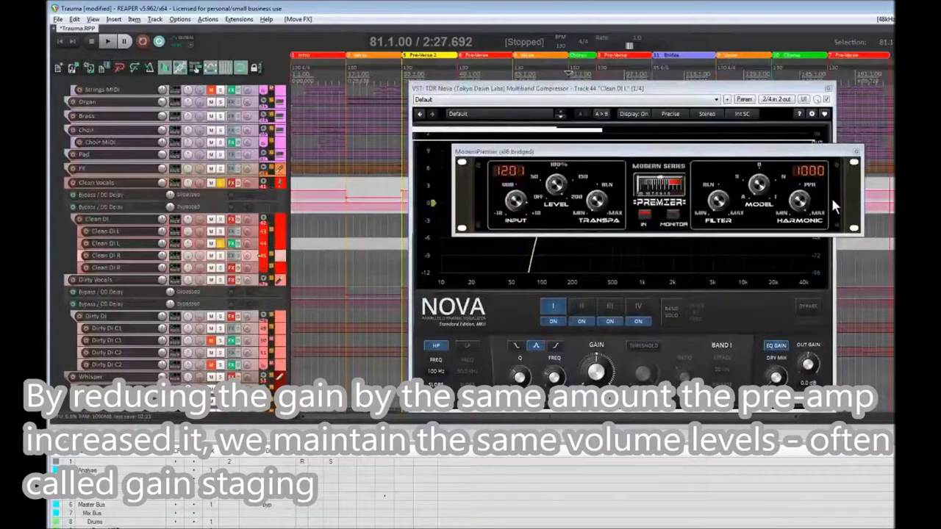
pyautogui.click(856, 151)
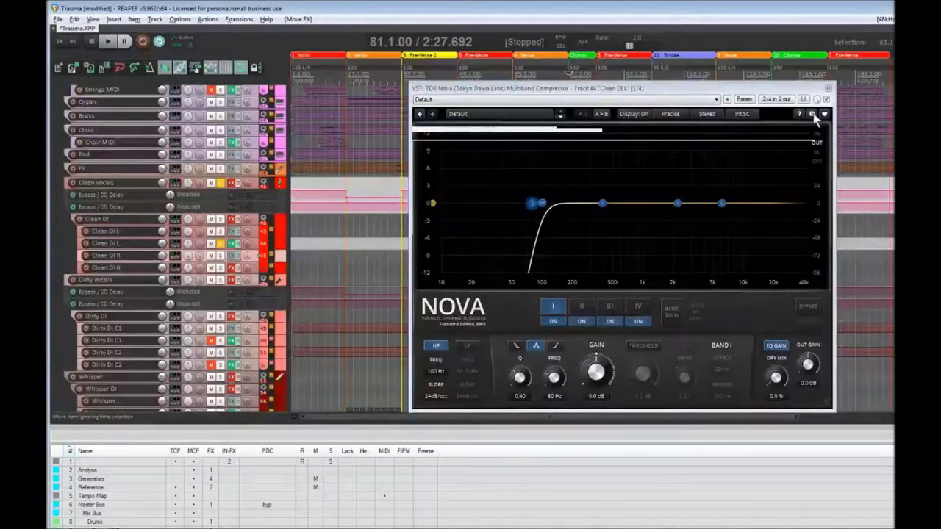
pyautogui.click(828, 89)
pyautogui.hotkey('ctrl', 'm')
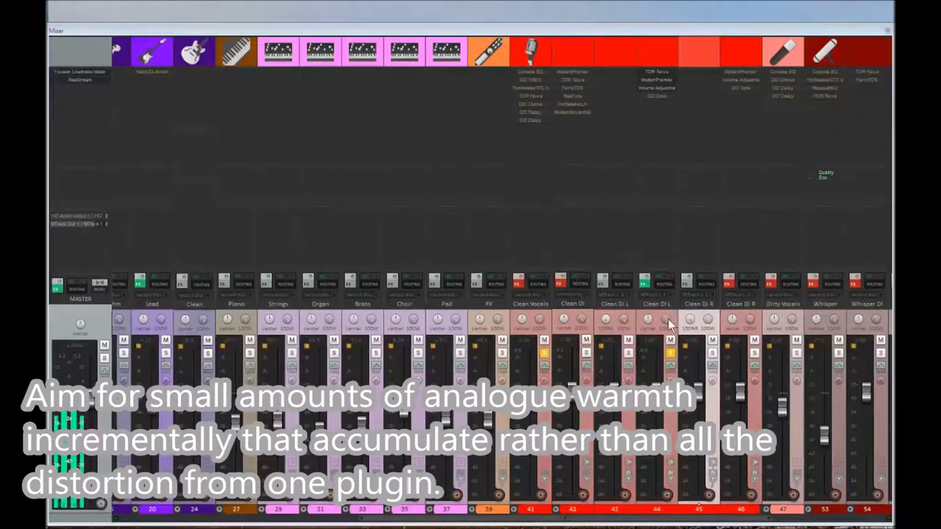
# Add a second TDR Nova after Volume Adjustment on Clean DI L and open it.
pyautogui.moveTo(630, 521); pyautogui.dragTo(713, 523)
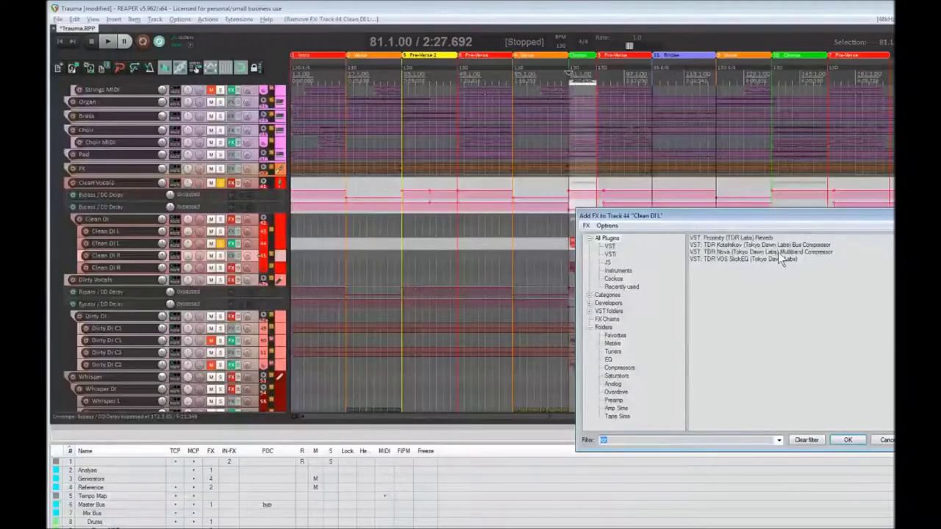
pyautogui.click(778, 253)
pyautogui.doubleClick(778, 252)
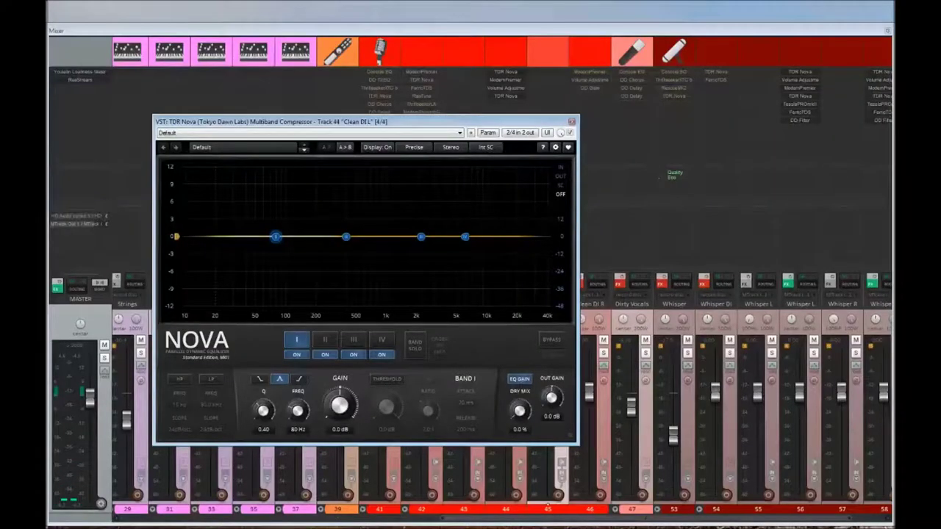
pyautogui.press('Escape')
pyautogui.hscroll(-3, 514, 508)
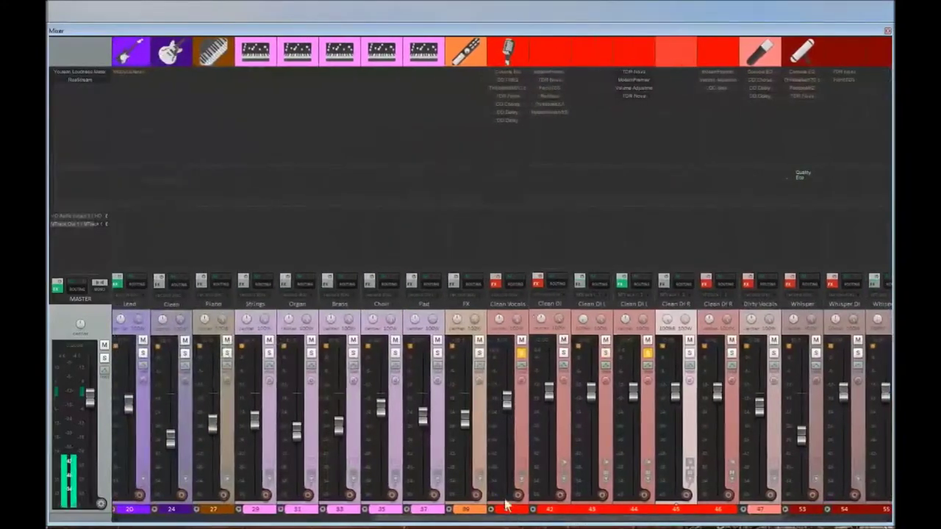
pyautogui.click(627, 98)
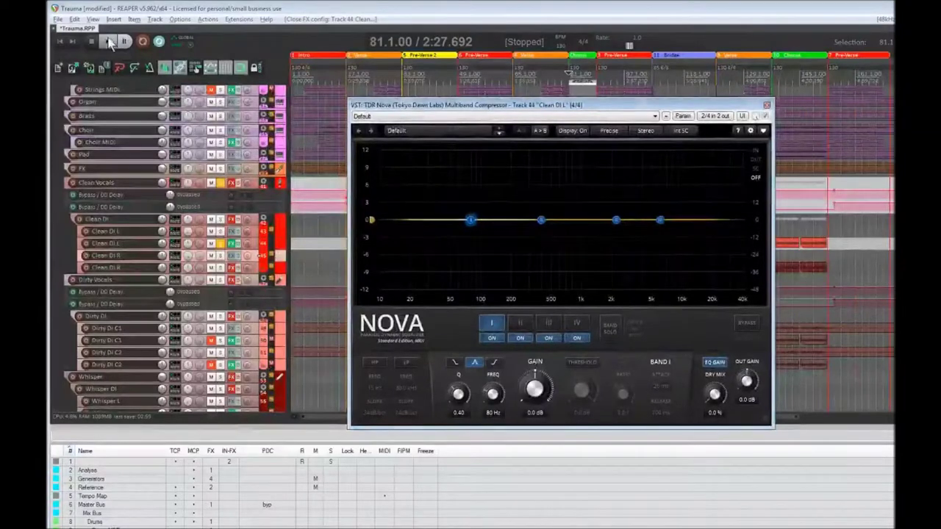
# Play the vocal with Nova's analyser widened and set to OUT, then stop.
pyautogui.press('space')
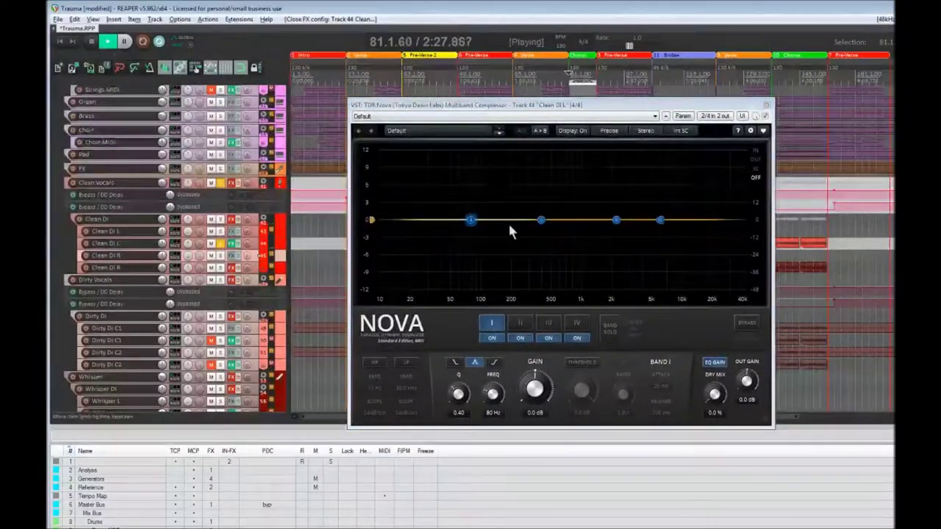
pyautogui.click(757, 288)
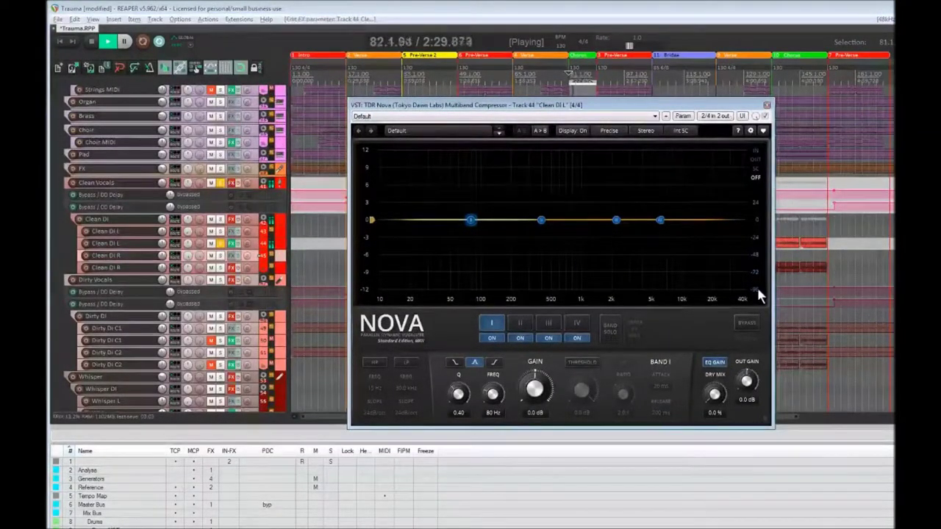
pyautogui.click(756, 159)
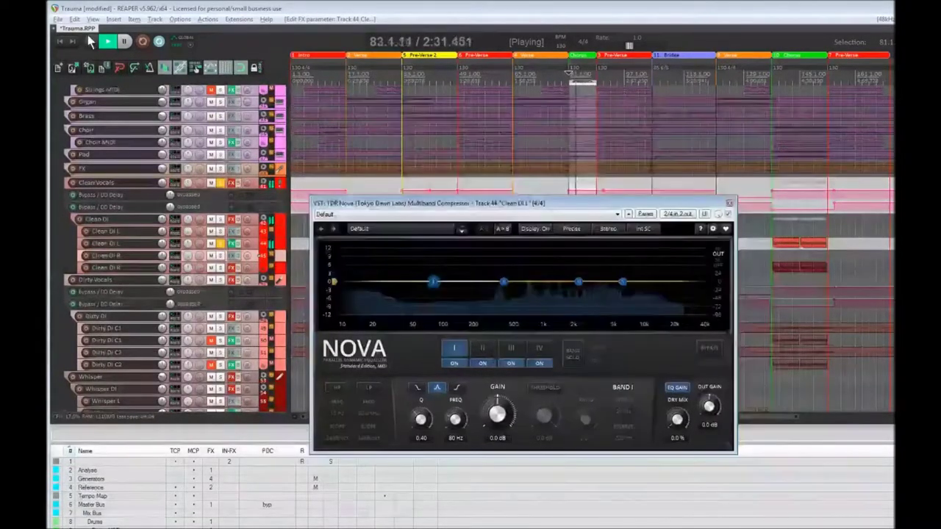
pyautogui.click(89, 40)
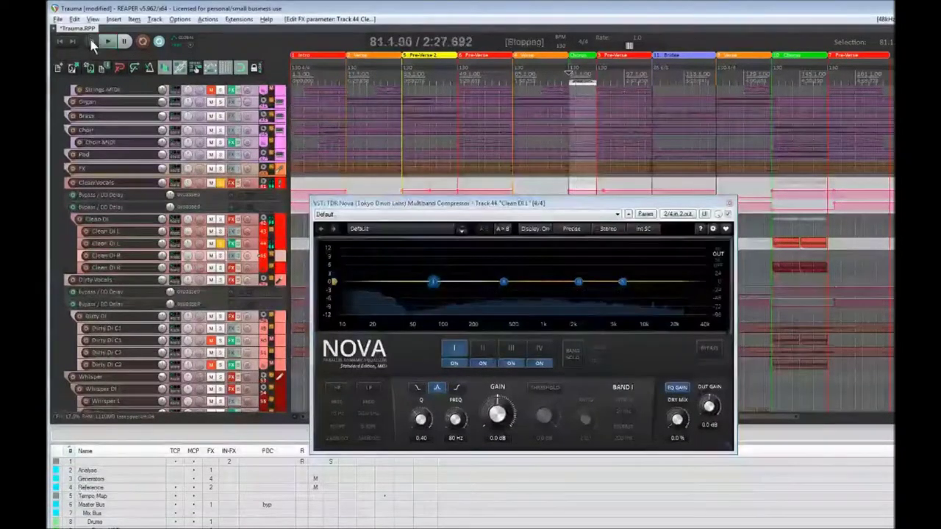
# Move the Nova window up-left and enlarge it so the interface fills it.
pyautogui.moveTo(557, 206); pyautogui.dragTo(497, 118)
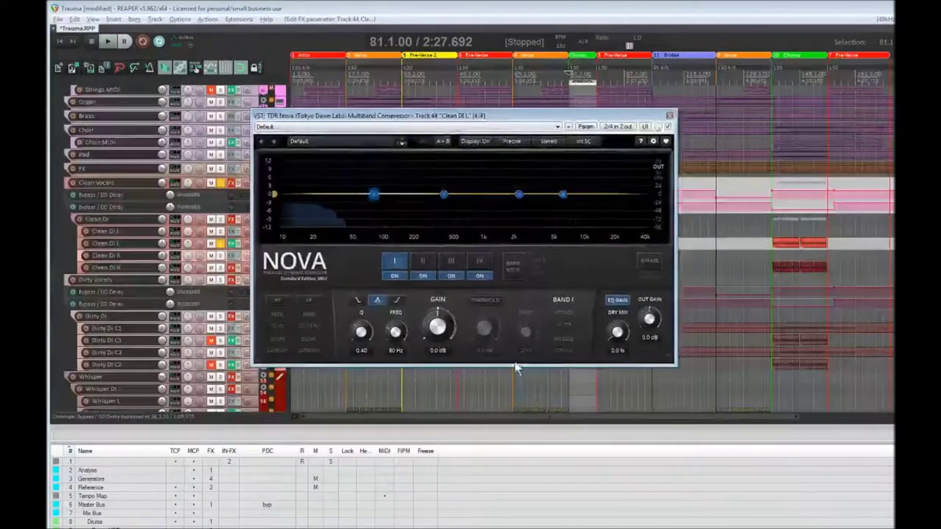
pyautogui.moveTo(515, 368); pyautogui.dragTo(533, 461)
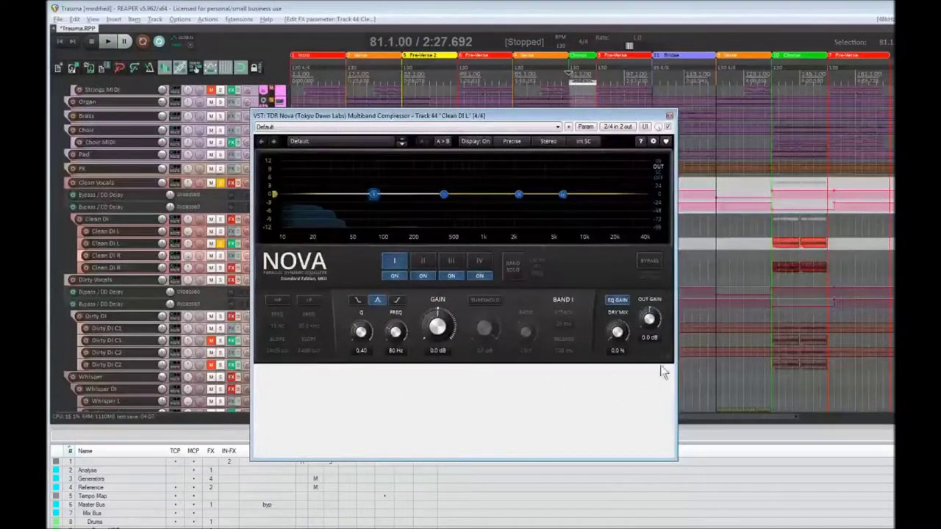
pyautogui.moveTo(673, 363); pyautogui.dragTo(719, 453)
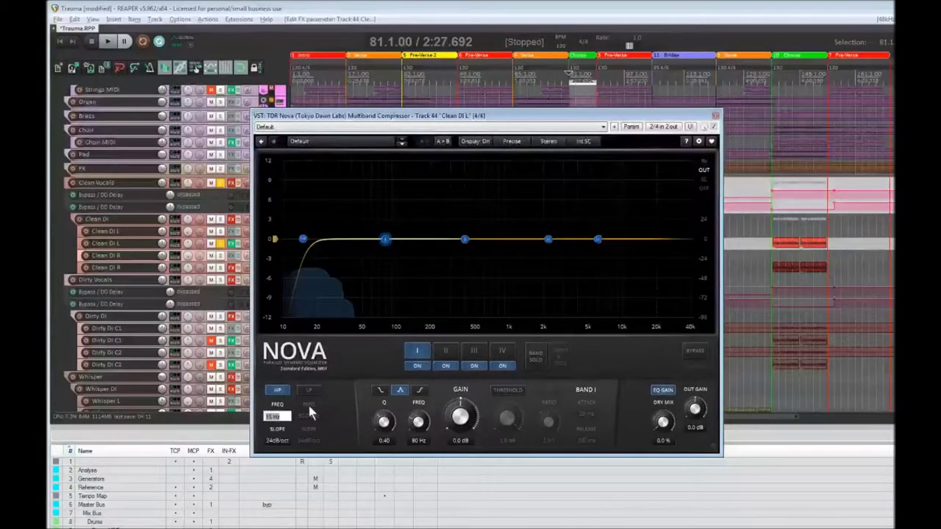
# Set Nova's high-pass to 50 Hz and band III's frequency to 12 kHz.
pyautogui.write('50')
pyautogui.press('Return')
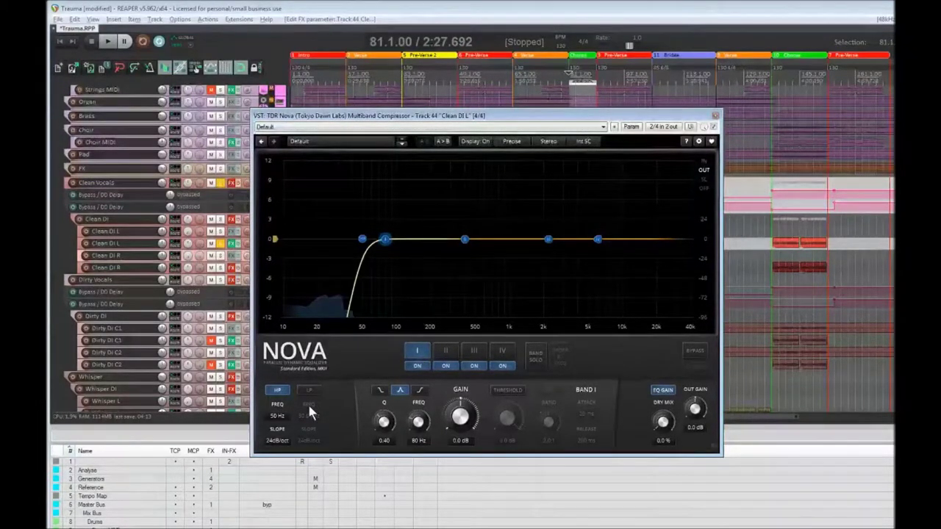
pyautogui.click(475, 352)
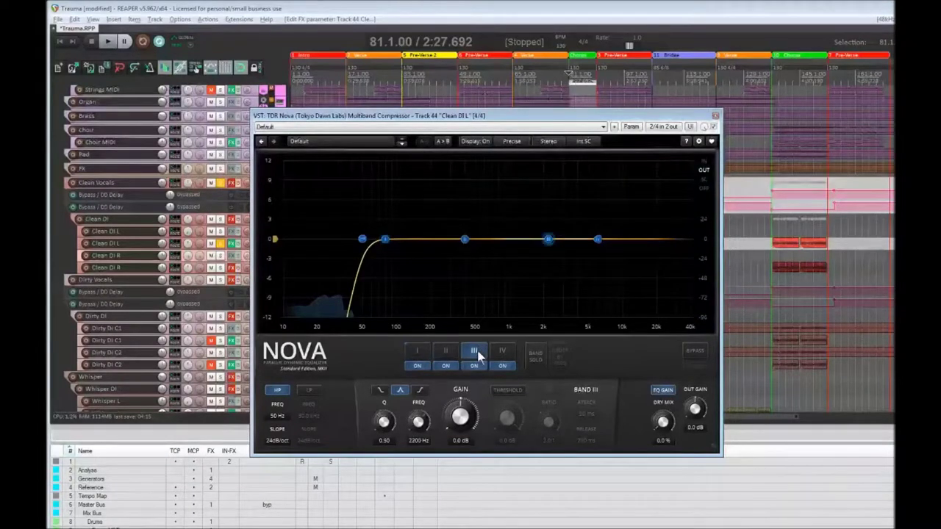
pyautogui.doubleClick(419, 441)
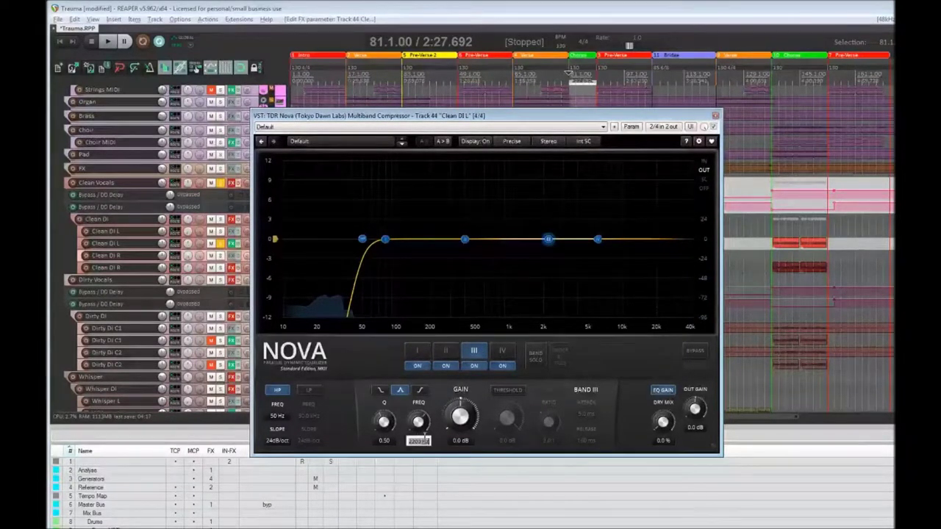
pyautogui.press('Return')
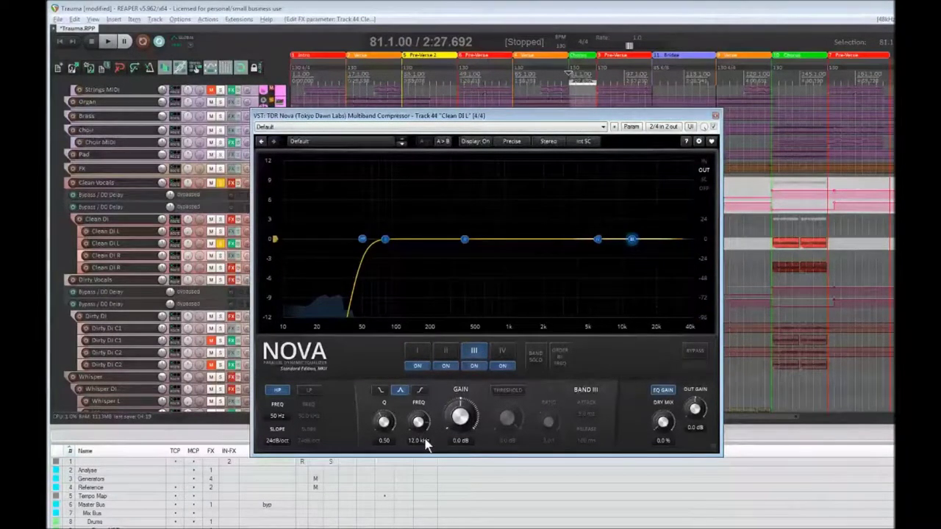
# Cut band III by 18 dB at Q 6.00, then disable it and start playback.
pyautogui.moveTo(451, 423); pyautogui.dragTo(470, 433)
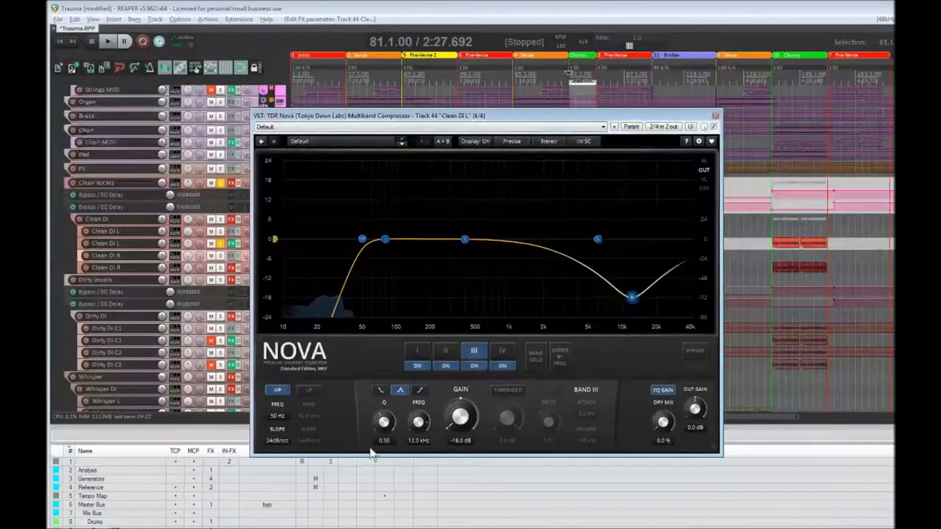
pyautogui.moveTo(389, 425); pyautogui.dragTo(388, 390)
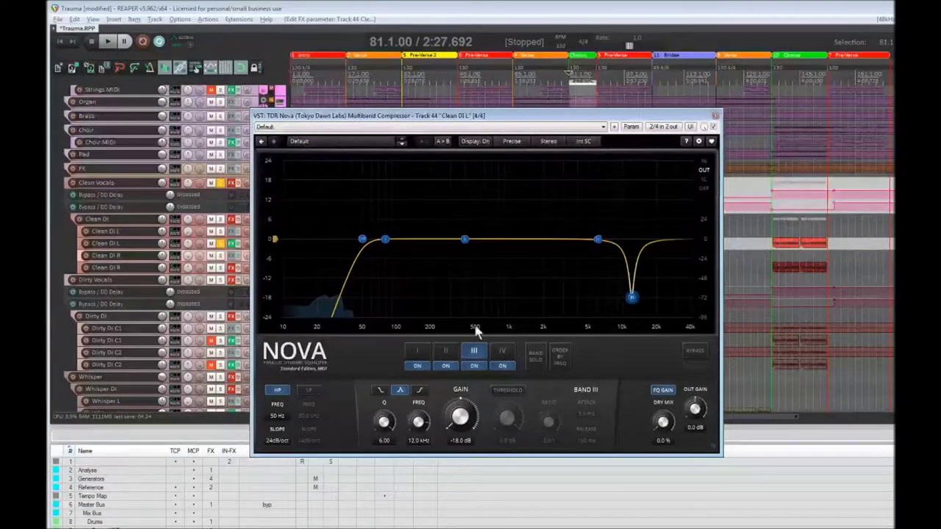
pyautogui.click(475, 365)
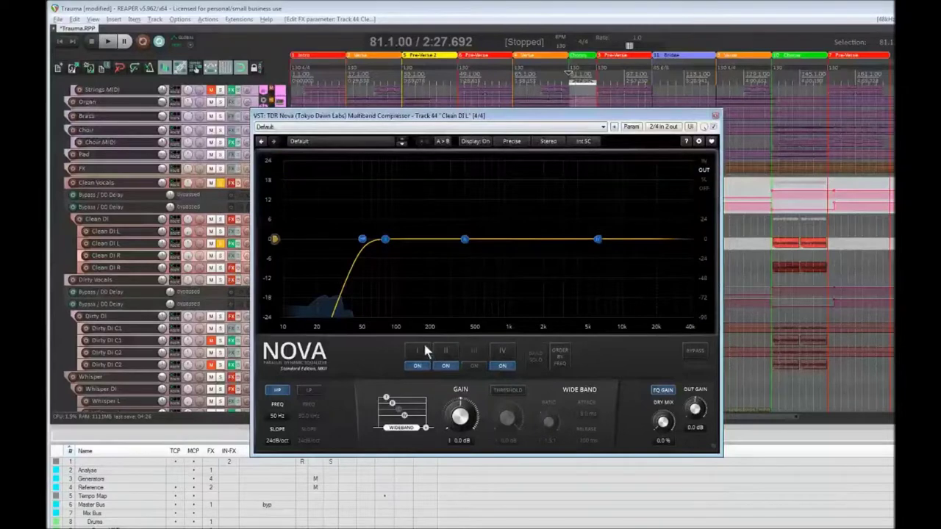
pyautogui.click(109, 42)
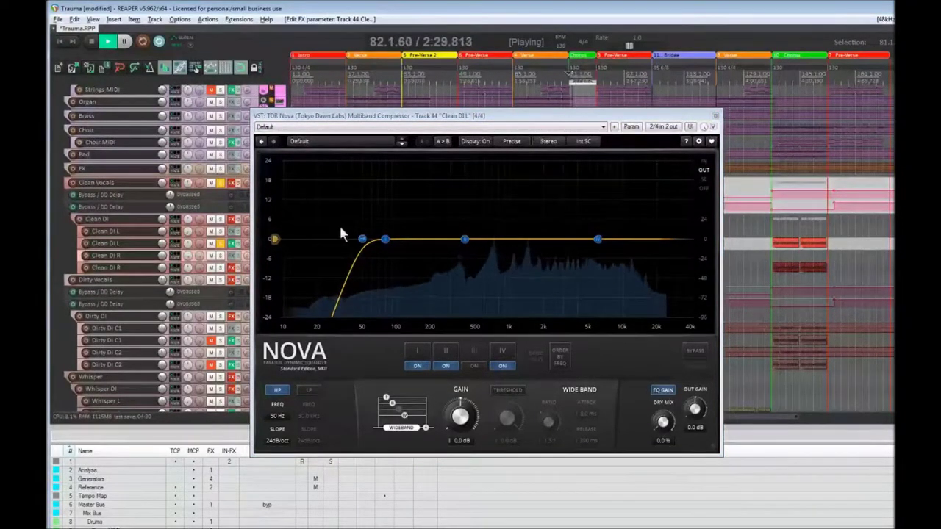
# Re-enable the 12 kHz notch, open the Analyse track's spectrum analyser and bypass Nova to compare.
pyautogui.click(474, 365)
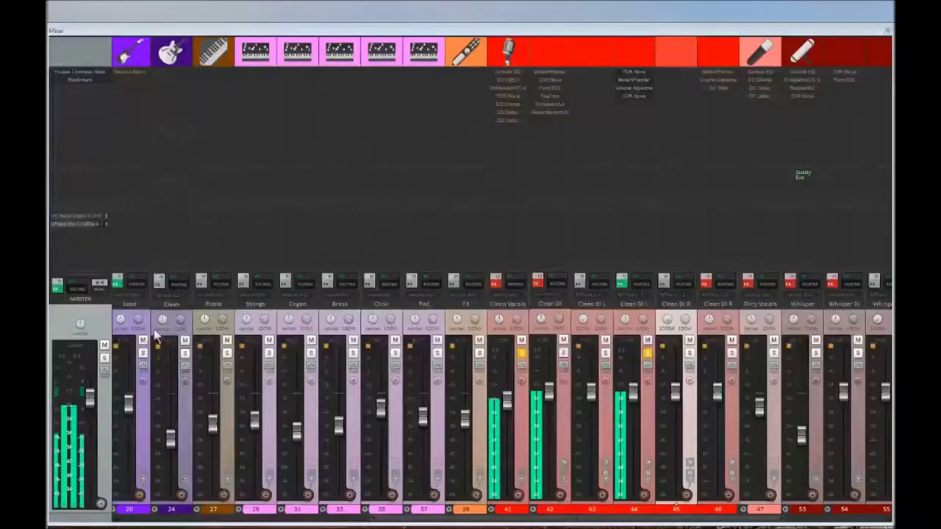
pyautogui.hscroll(-5, 201, 304)
pyautogui.click(181, 71)
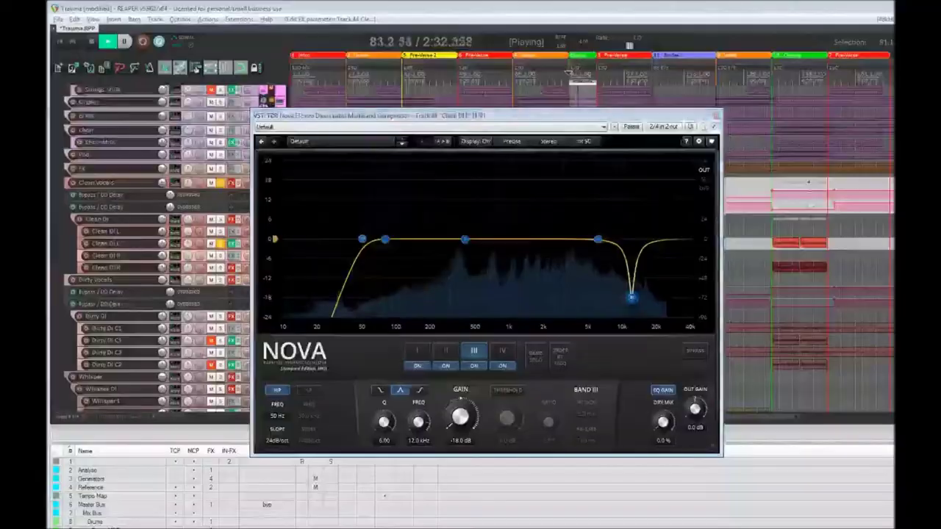
pyautogui.click(712, 127)
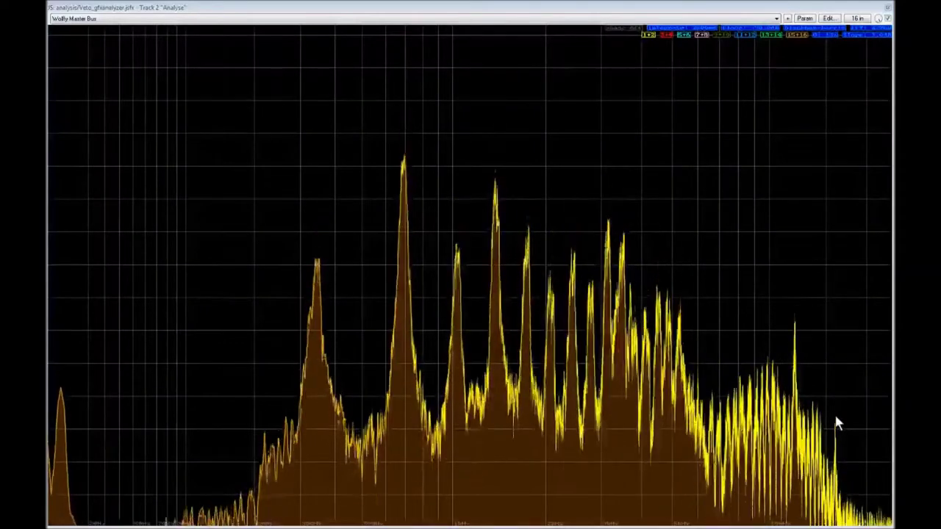
# Read a spectrum peak's frequency, close the Nova window and stop playback.
pyautogui.click(837, 422)
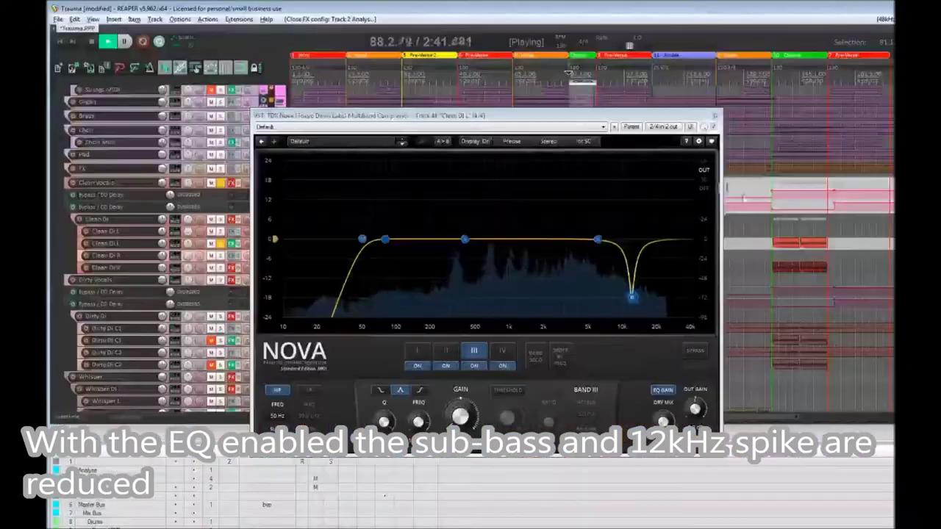
pyautogui.click(715, 116)
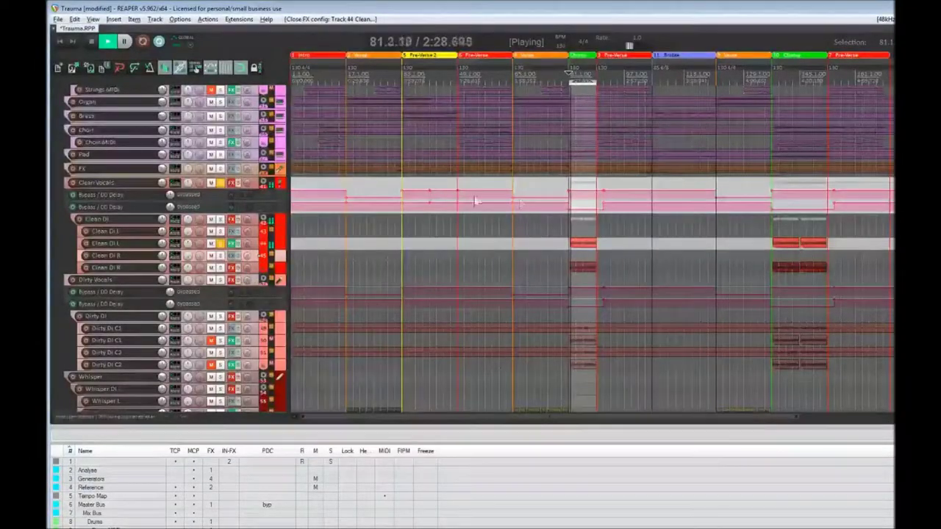
pyautogui.click(91, 42)
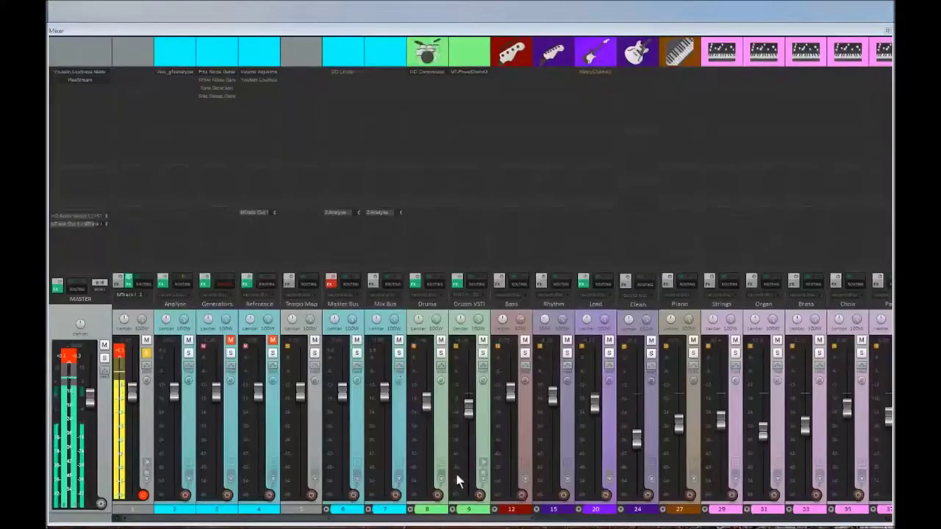
# Copy TesslaPro MkII from Whisper L's chain onto Clean DI L and show its centred interface.
pyautogui.moveTo(452, 521); pyautogui.dragTo(647, 524)
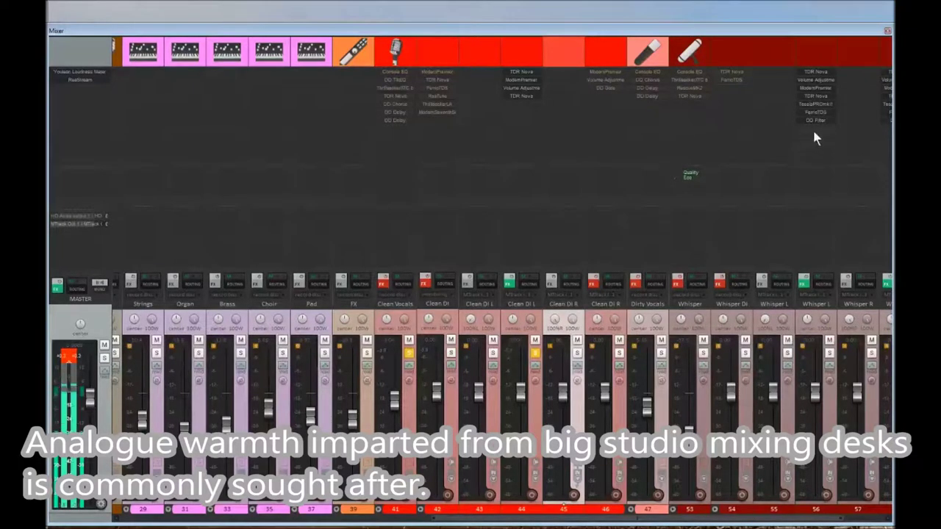
pyautogui.moveTo(817, 109); pyautogui.dragTo(522, 109)
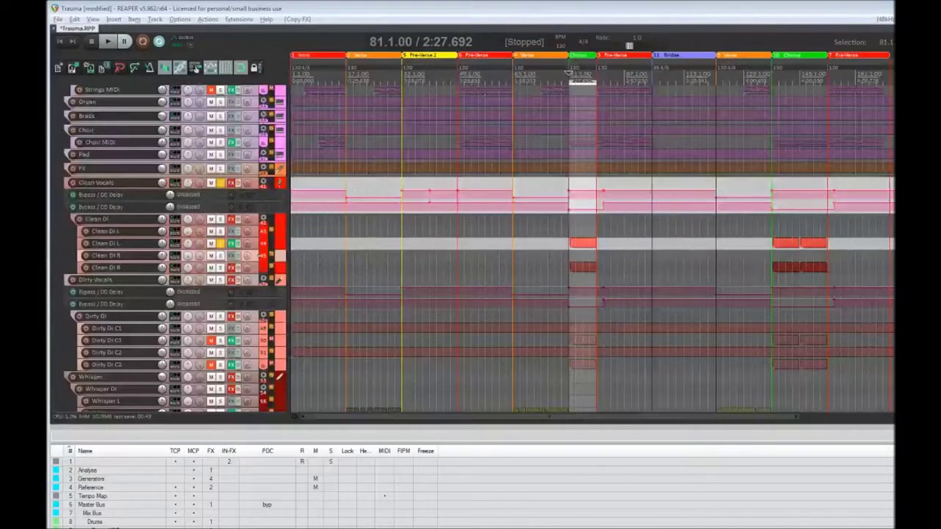
pyautogui.moveTo(332, 121); pyautogui.dragTo(717, 161)
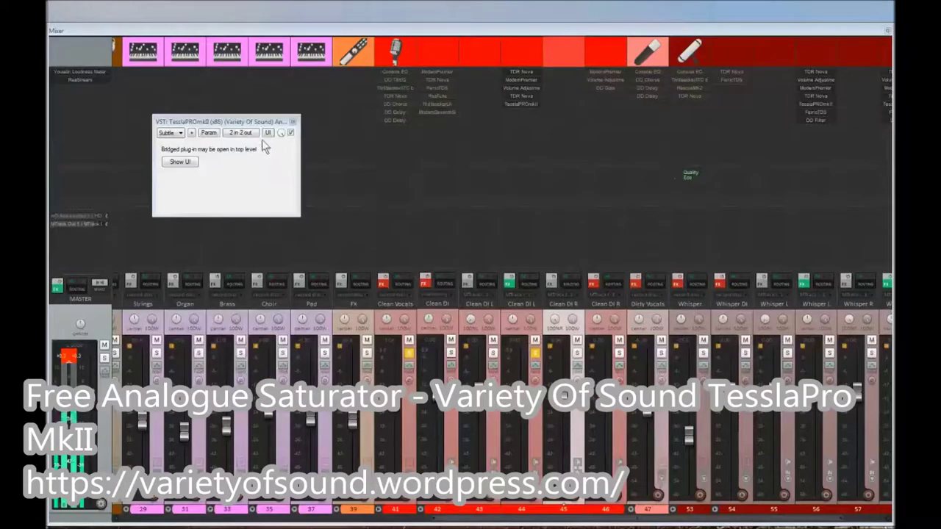
pyautogui.click(293, 122)
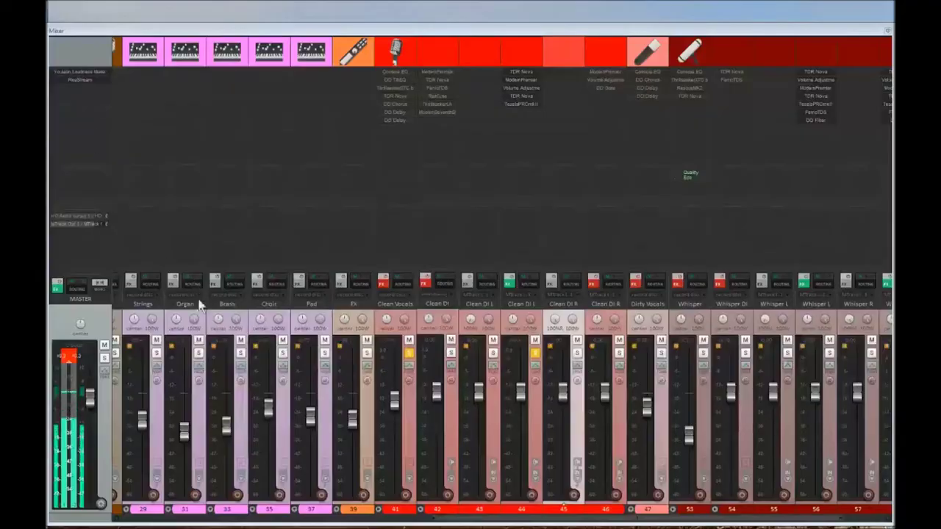
# Play the song with the Analyse spectrum analyser open, then close TesslaPro and the analyser and stop.
pyautogui.hscroll(-10, 198, 305)
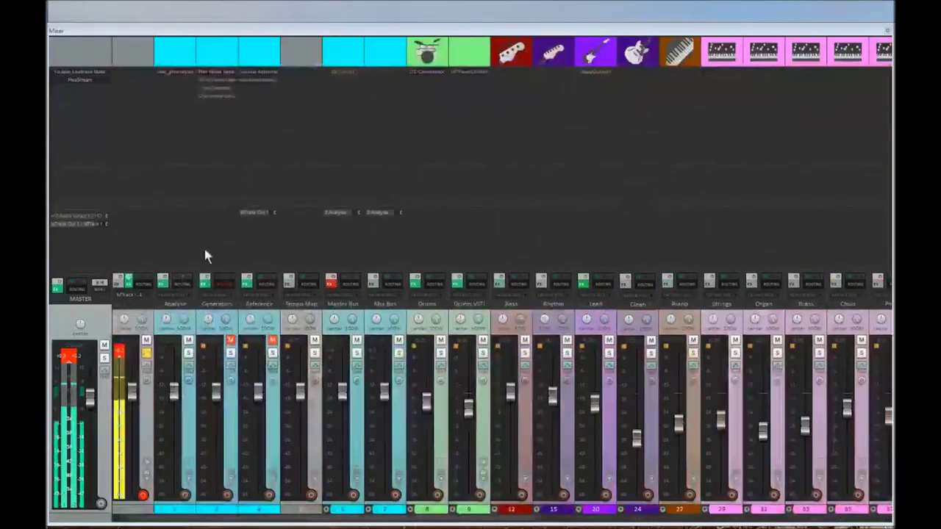
pyautogui.click(180, 72)
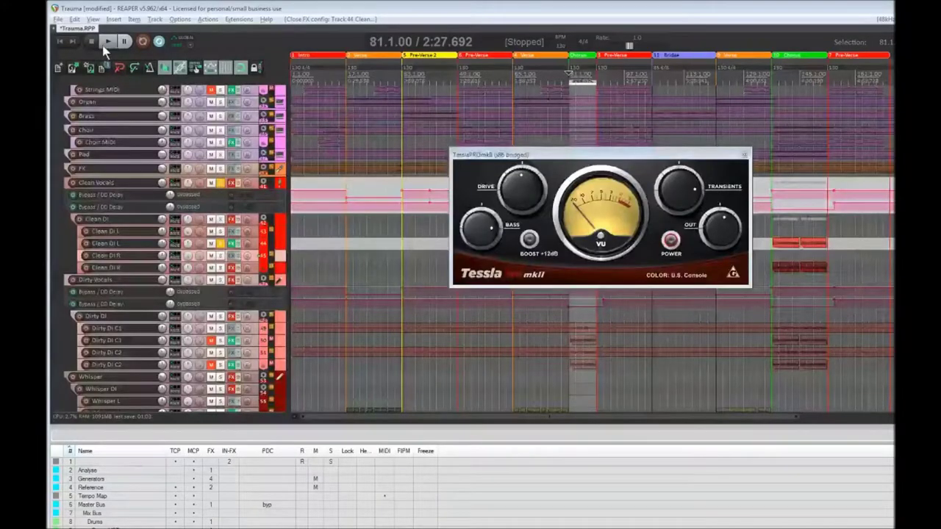
pyautogui.click(107, 42)
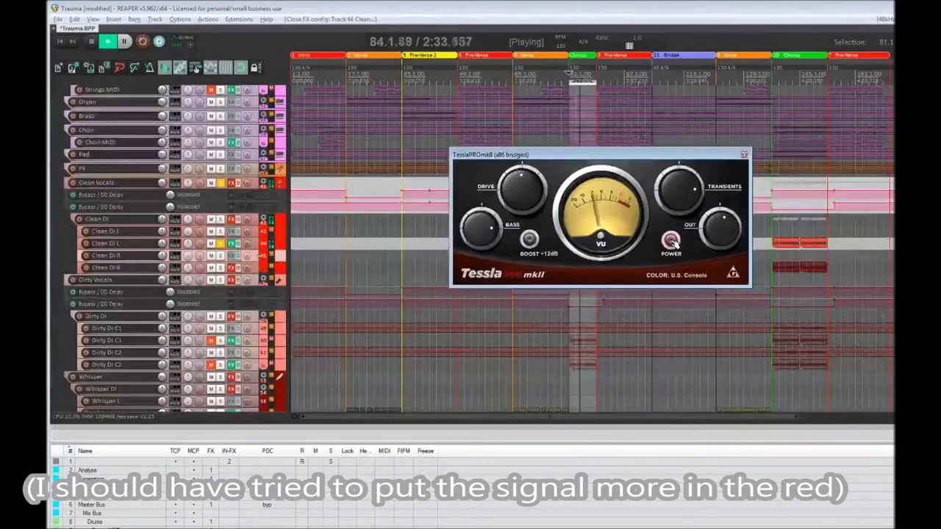
pyautogui.click(745, 154)
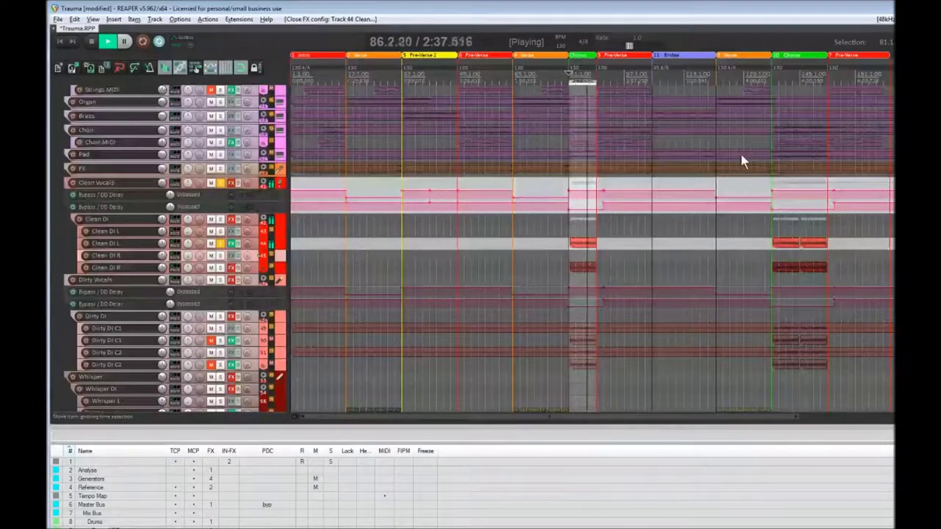
pyautogui.click(89, 41)
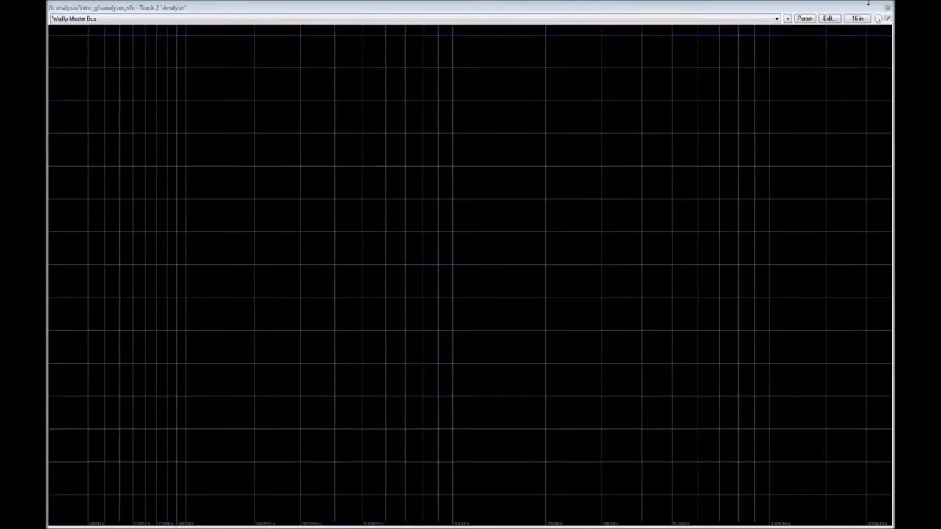
pyautogui.click(888, 8)
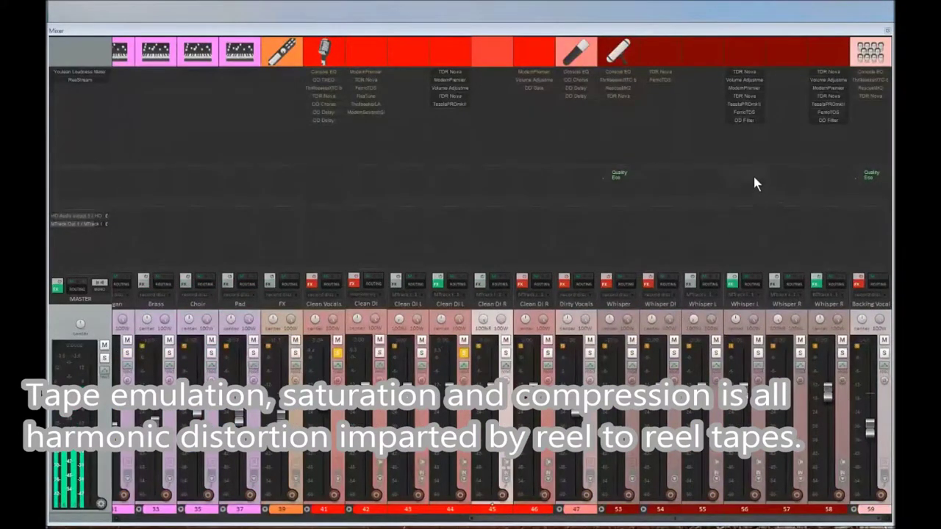
# Copy FerricTDS onto Clean DI L, load its Modern tape preset, show its interface and play.
pyautogui.moveTo(748, 112); pyautogui.dragTo(447, 115)
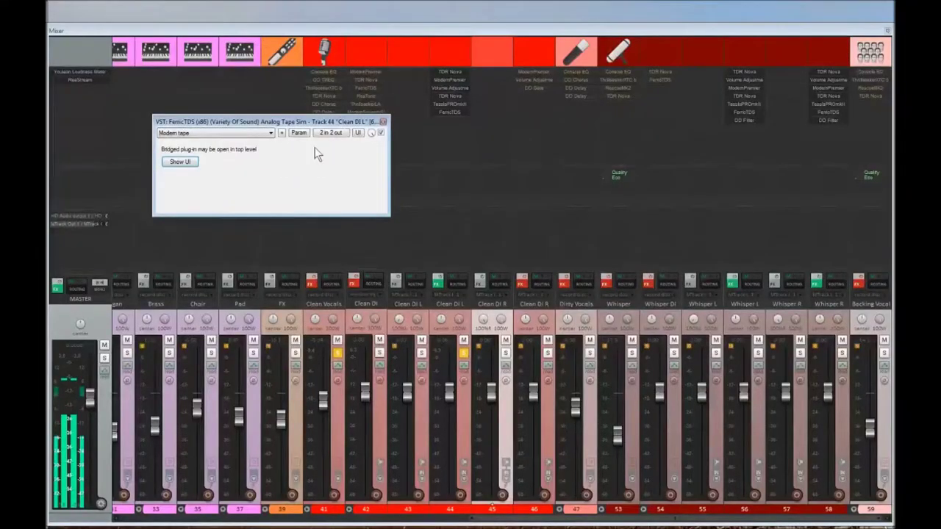
pyautogui.click(247, 135)
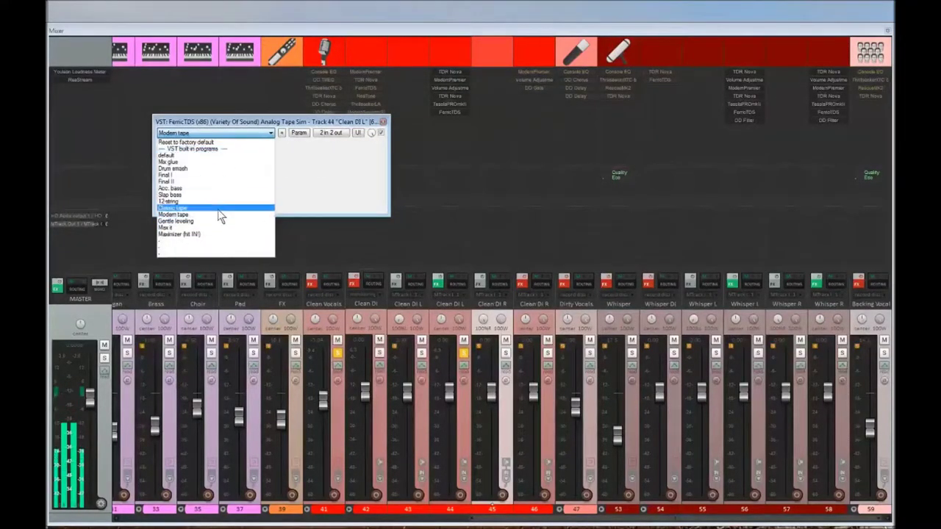
pyautogui.click(327, 169)
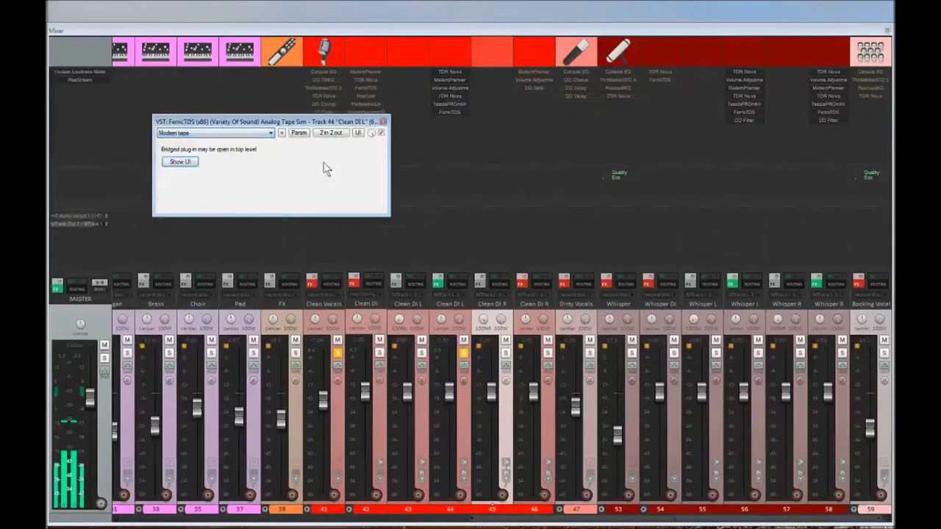
pyautogui.click(221, 136)
pyautogui.click(217, 142)
pyautogui.click(221, 133)
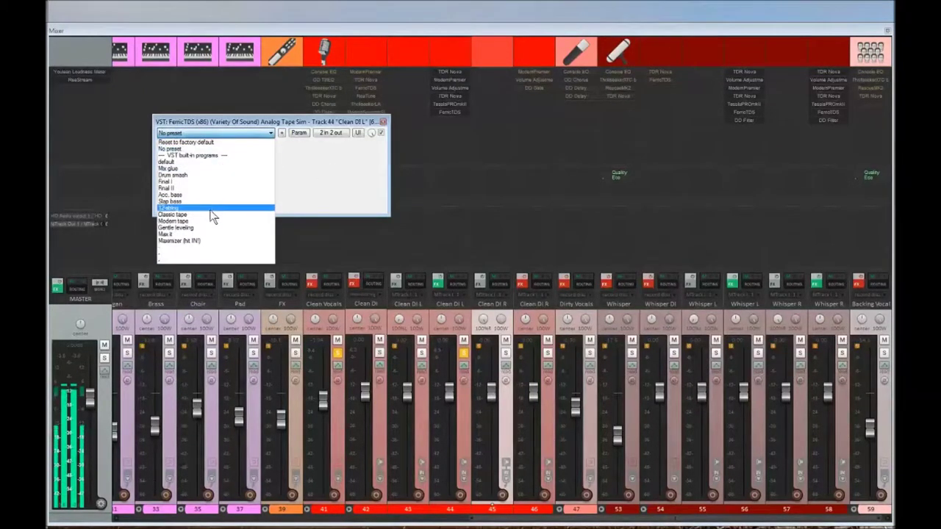
pyautogui.click(176, 220)
pyautogui.click(382, 122)
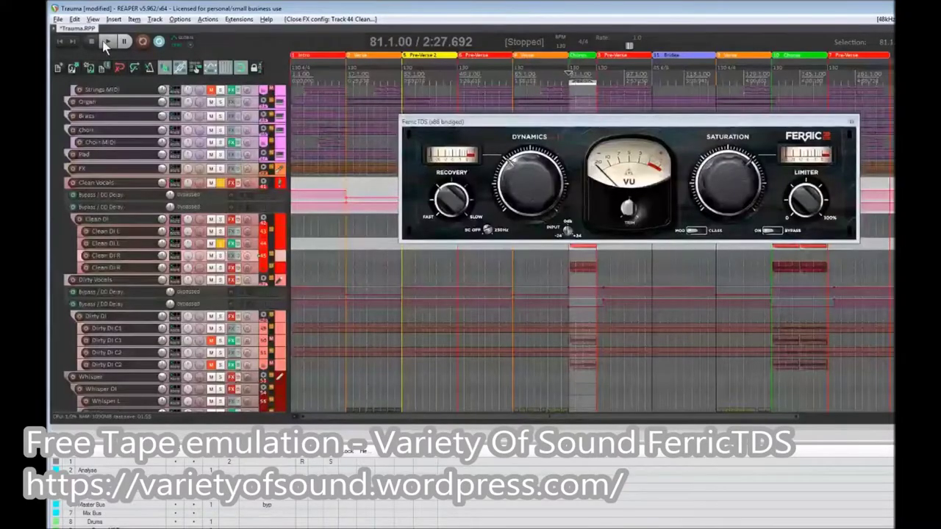
pyautogui.click(106, 42)
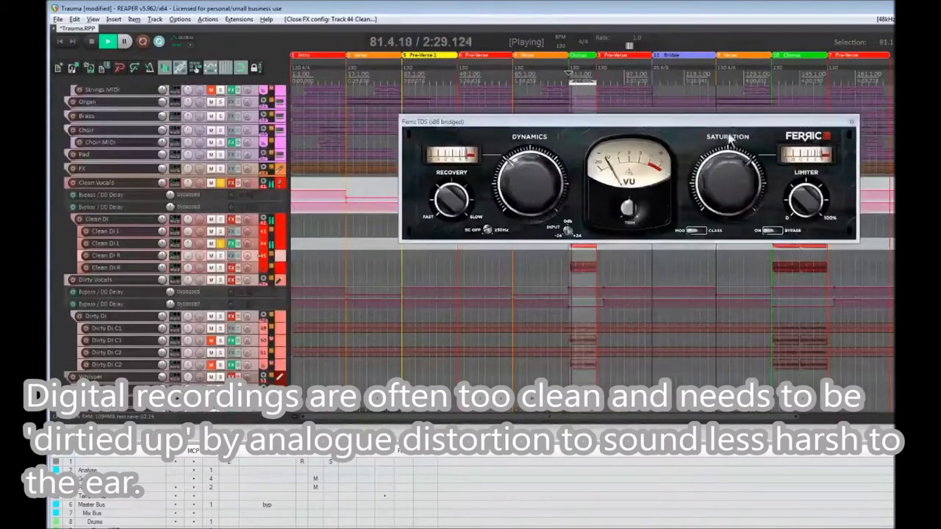
# Close the FerricTDS window, stop playback and show the mixer with Ctrl+M.
pyautogui.click(854, 120)
pyautogui.click(92, 43)
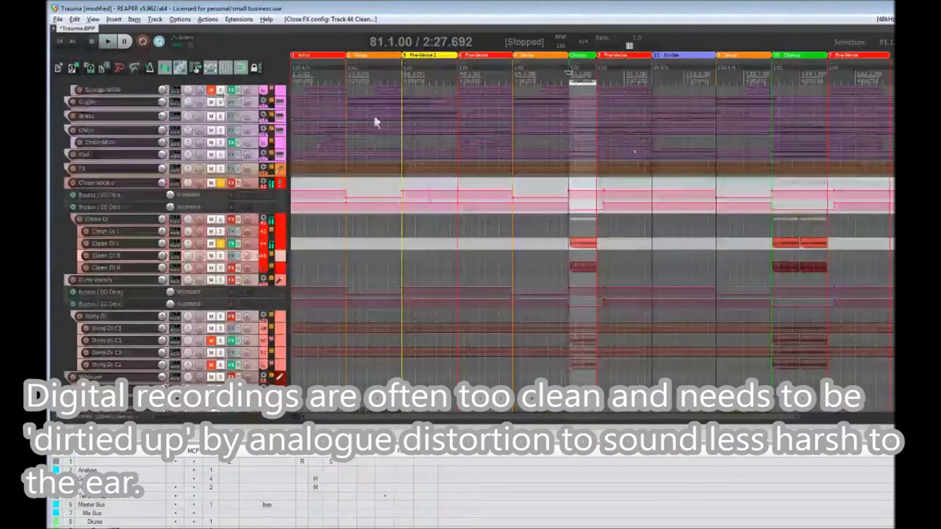
pyautogui.hotkey('ctrl', 'm')
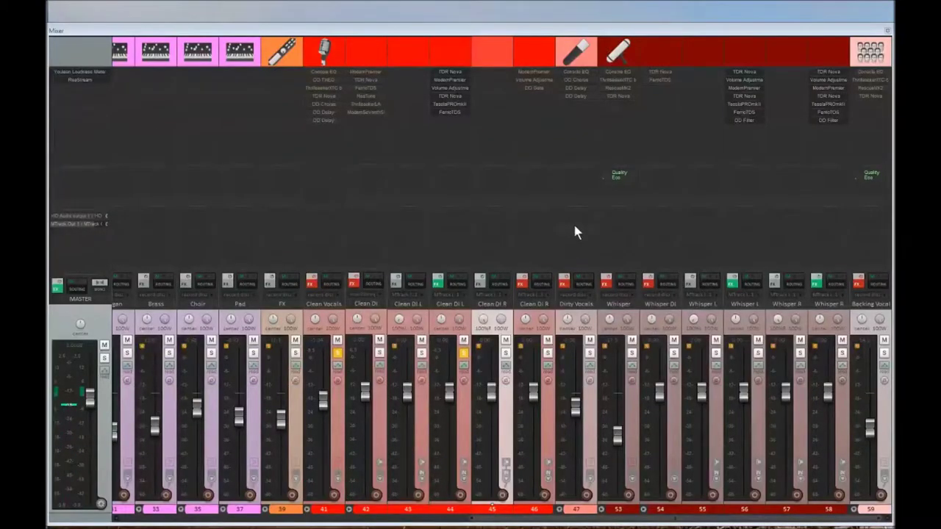
# Play the project with the Analyse spectrum analyser open, then close it and return to the vocal strips.
pyautogui.press('space')
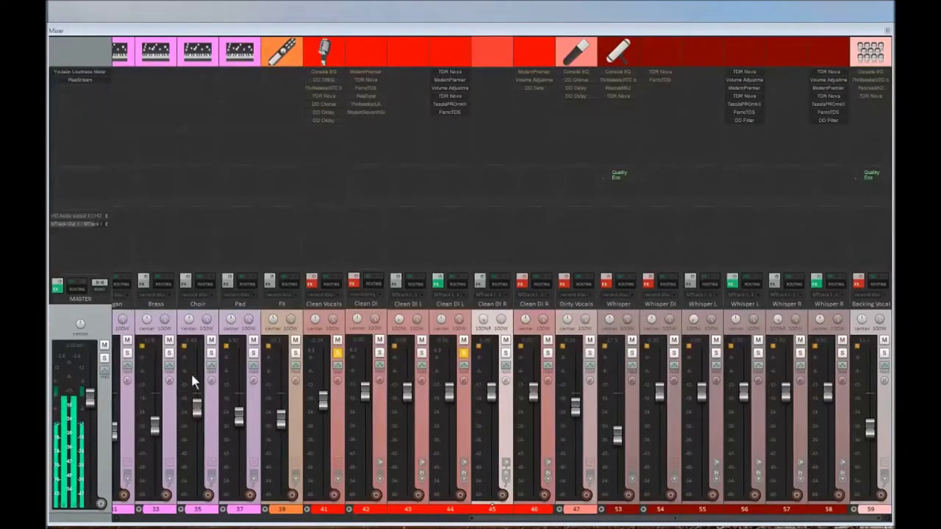
pyautogui.hscroll(-10, 189, 378)
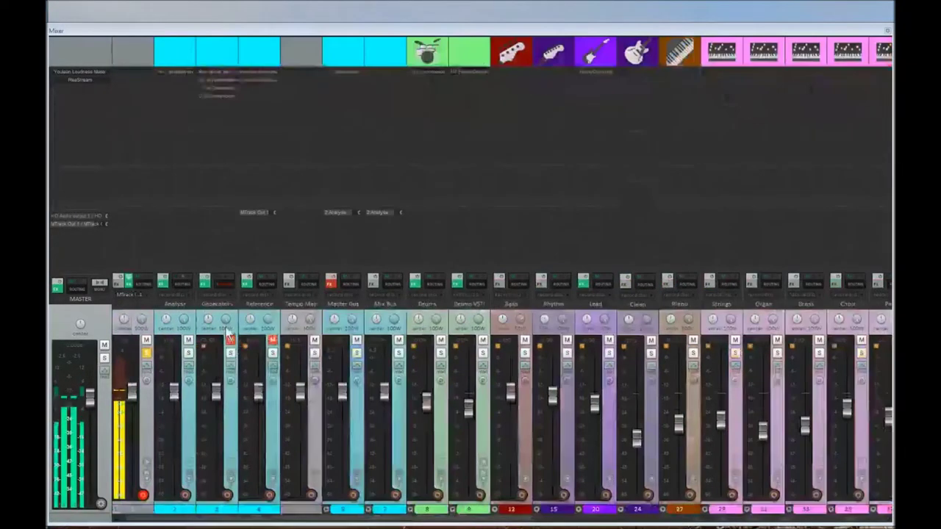
pyautogui.click(179, 71)
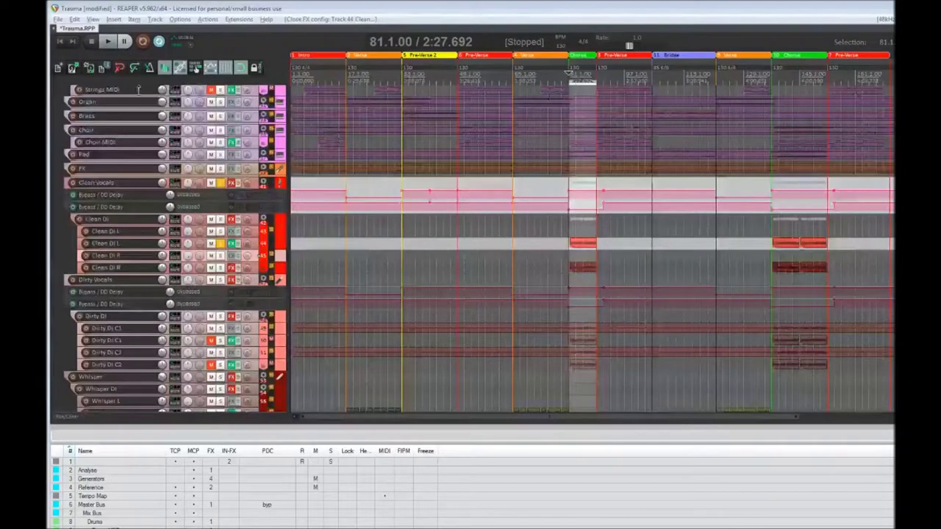
pyautogui.click(108, 42)
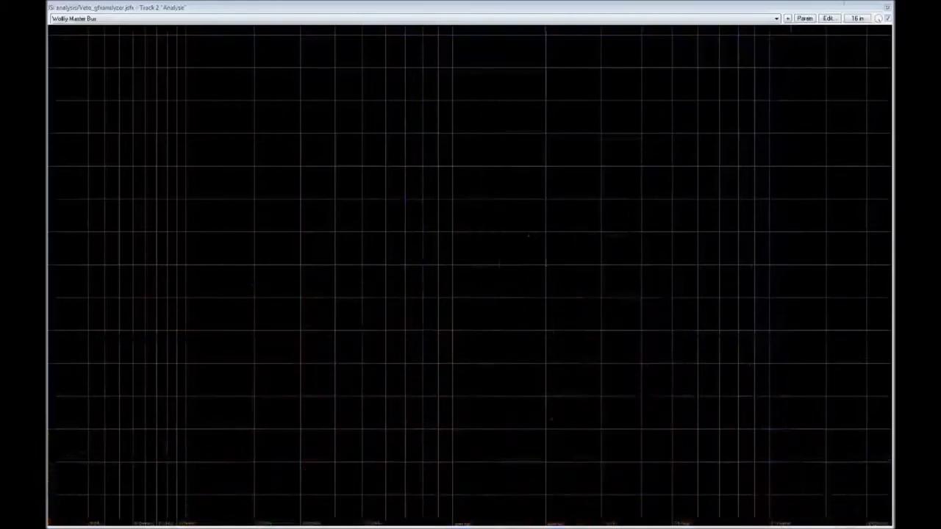
pyautogui.click(886, 10)
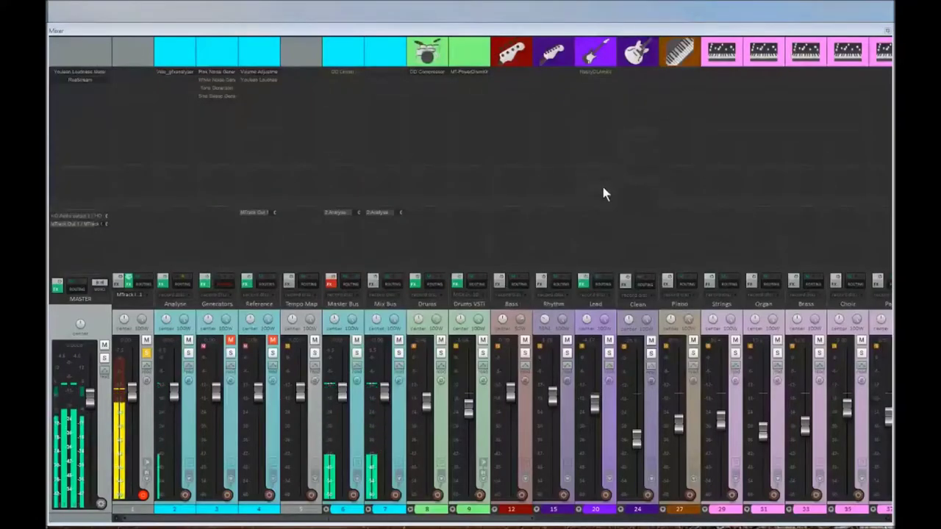
pyautogui.hscroll(5, 637, 308)
pyautogui.hscroll(-5, 637, 308)
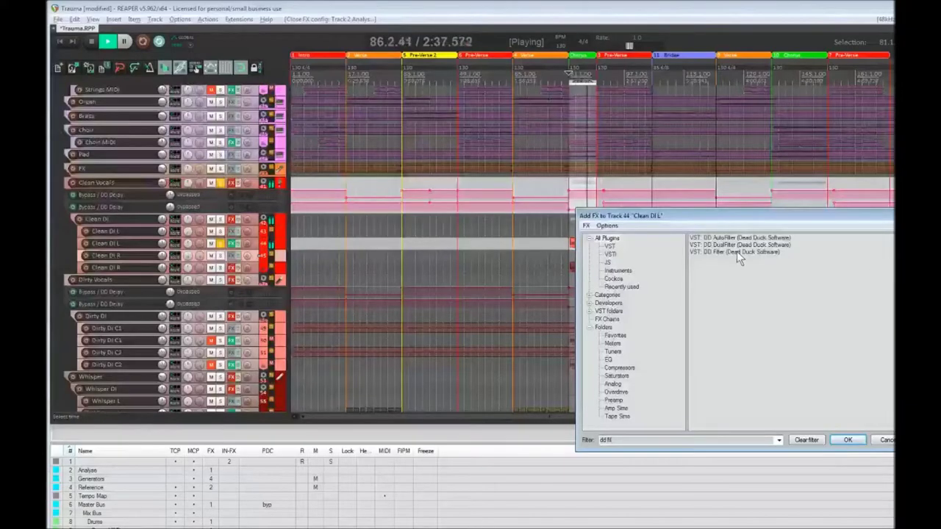
# Add DD Filter to Clean DI L as a 20 Hz high-pass with slope 24.
pyautogui.doubleClick(736, 251)
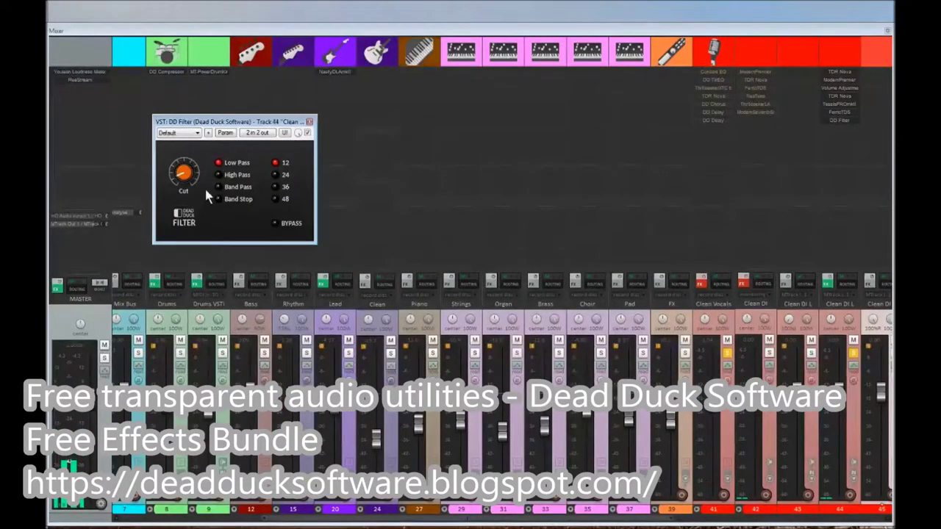
pyautogui.moveTo(188, 177); pyautogui.dragTo(182, 183)
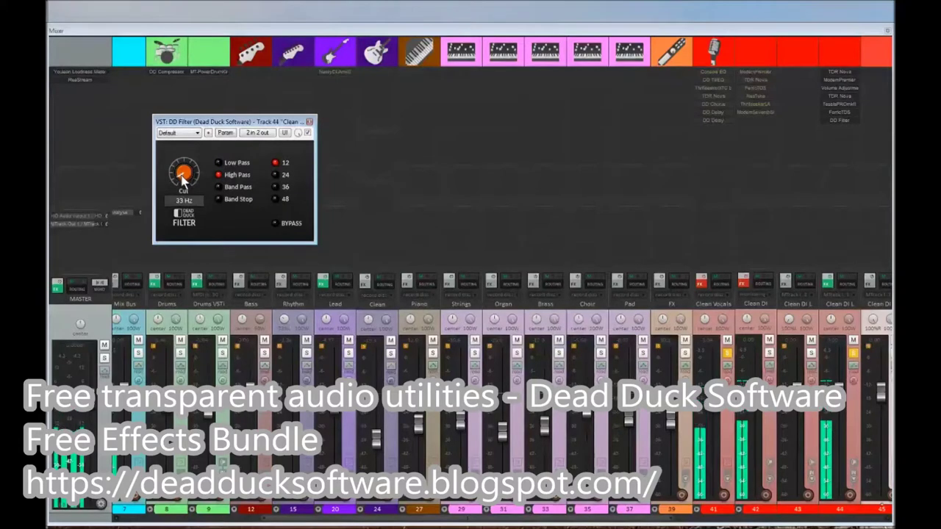
pyautogui.click(277, 175)
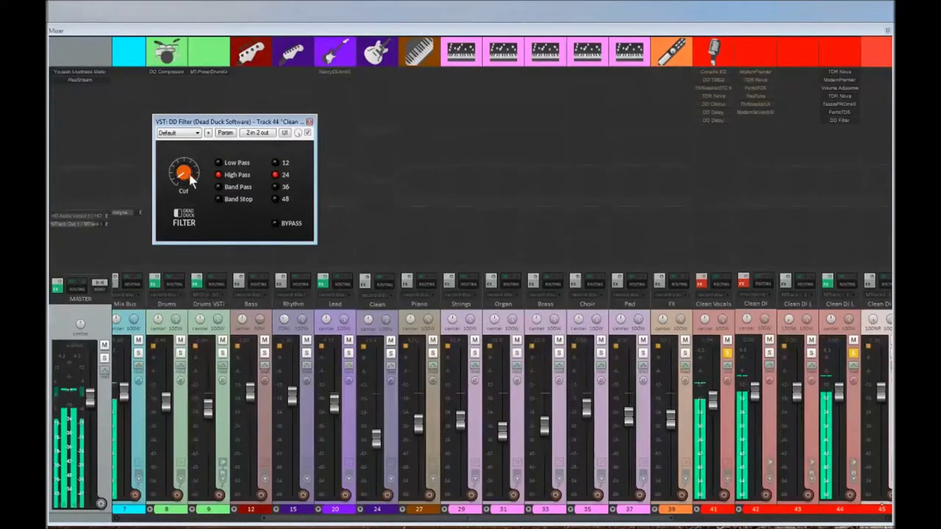
pyautogui.click(308, 121)
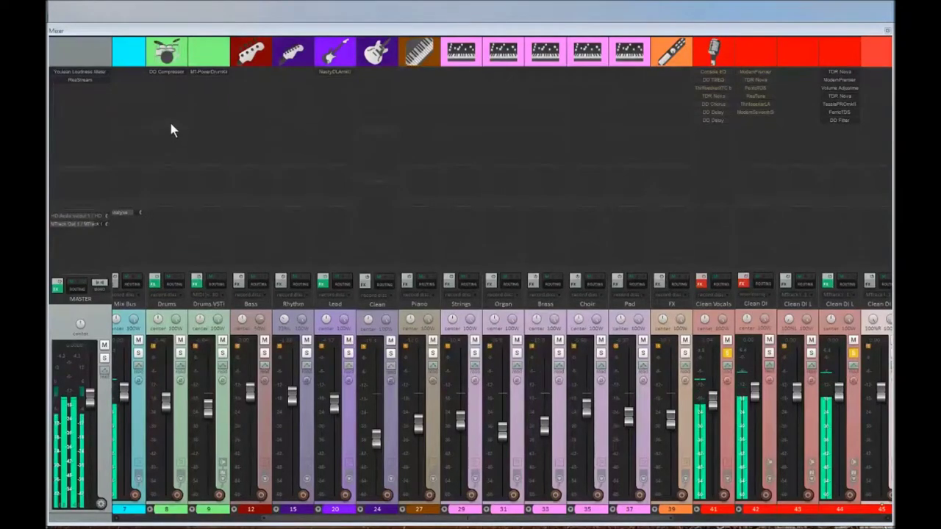
pyautogui.scroll(3, 184, 169)
# Check the spectrum analyser, stop playback, and reopen the mixer scrolled to the later vocal strips.
pyautogui.click(177, 74)
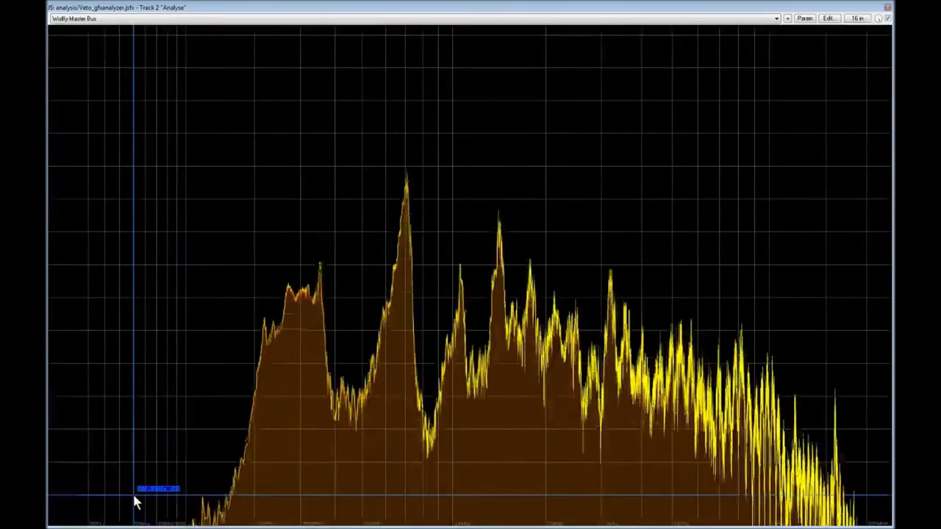
pyautogui.click(887, 8)
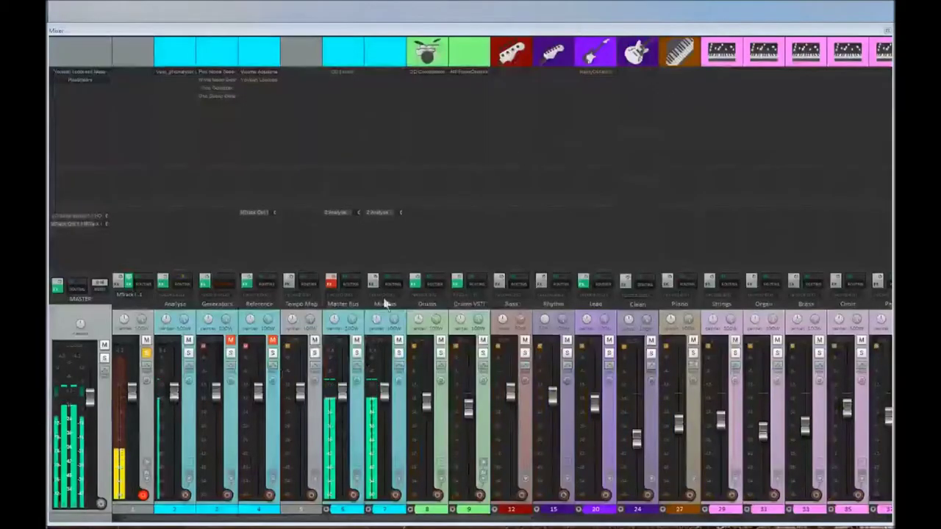
pyautogui.hotkey('ctrl', 'm')
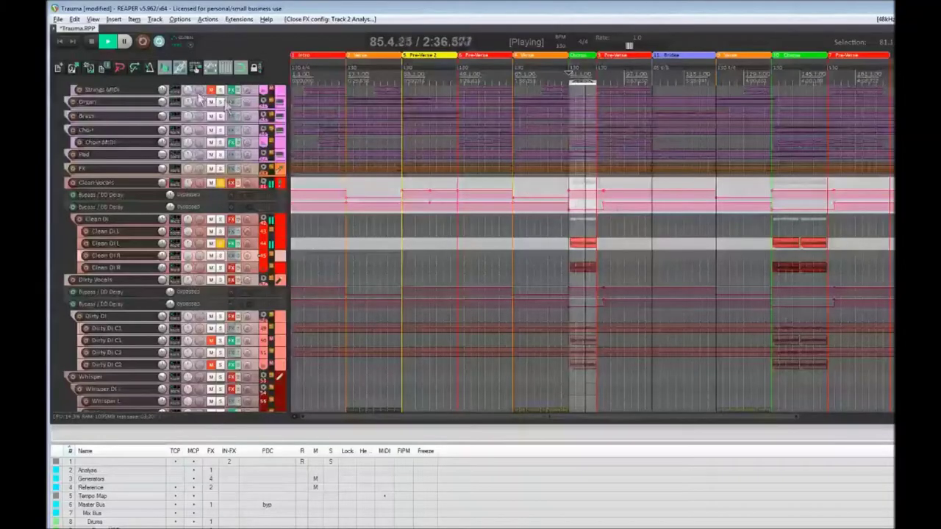
pyautogui.press('space')
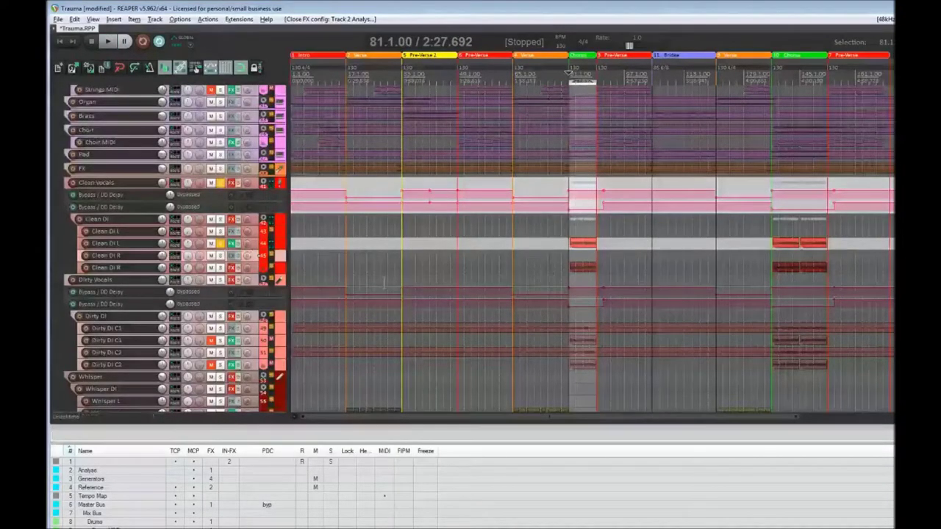
pyautogui.hotkey('ctrl', 'm')
pyautogui.hscroll(10, 509, 328)
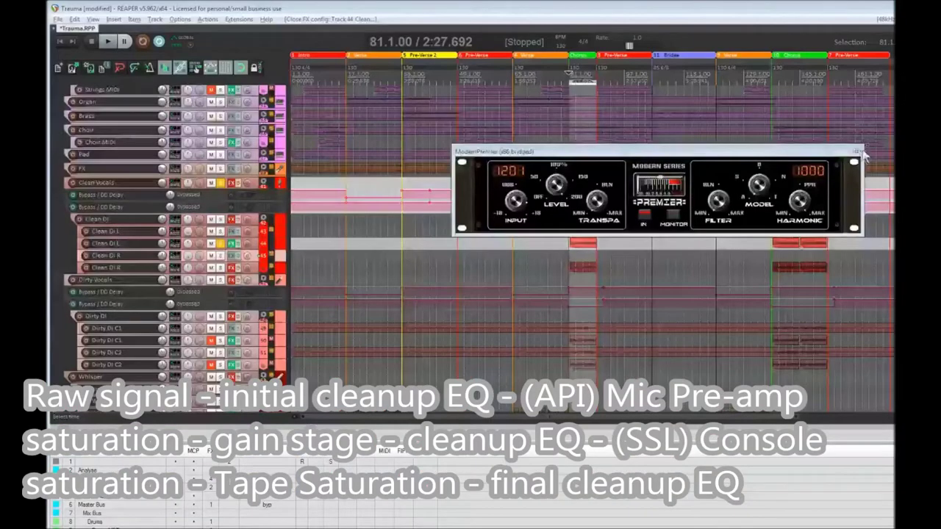
# Review the Nova EQ, TesslaPROmkII and FerricTDS windows on Clean DI L, then close them.
pyautogui.click(858, 157)
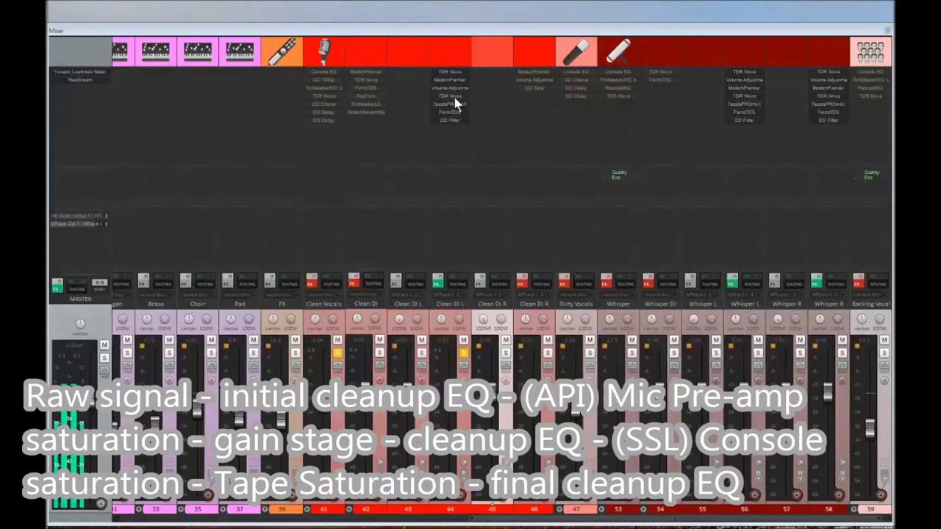
pyautogui.click(452, 97)
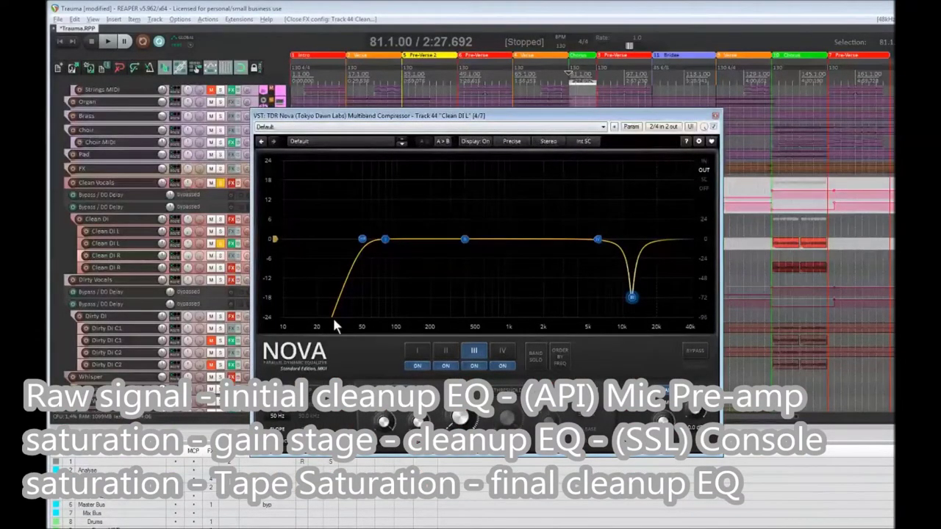
pyautogui.click(716, 116)
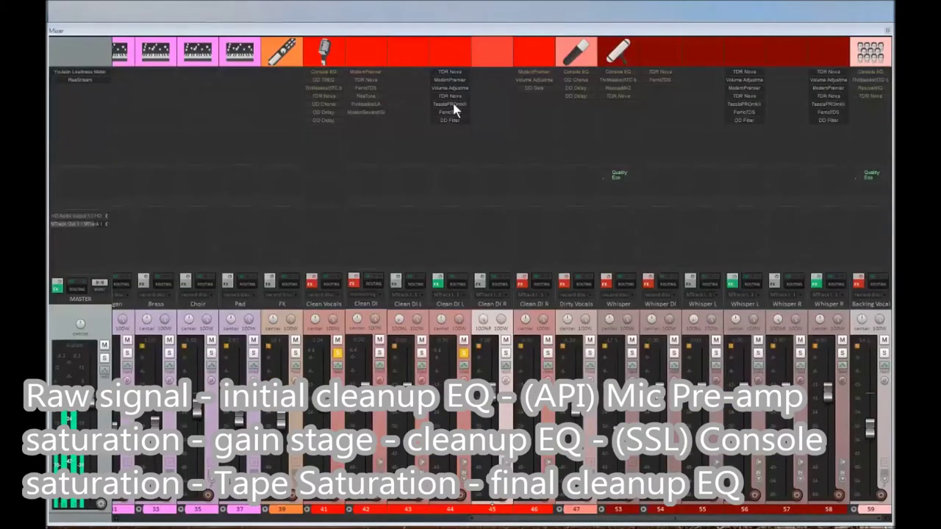
pyautogui.click(453, 104)
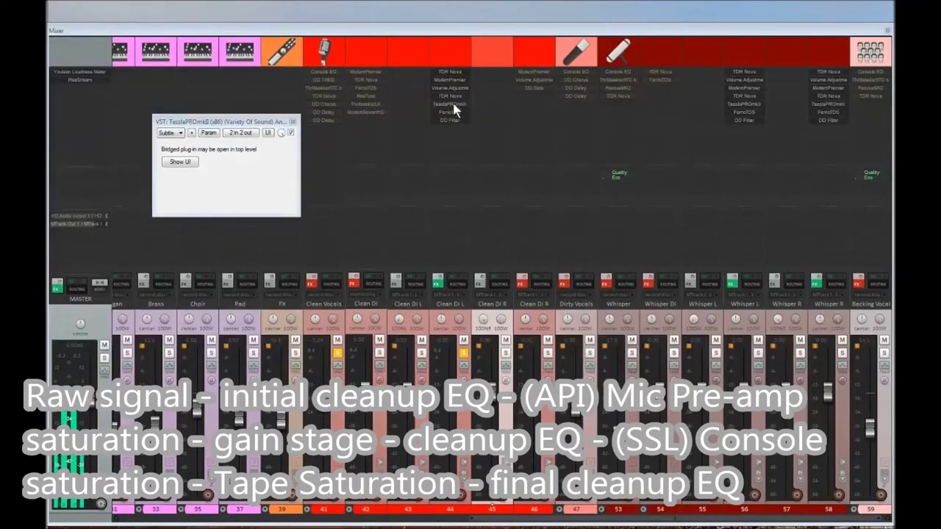
pyautogui.click(453, 104)
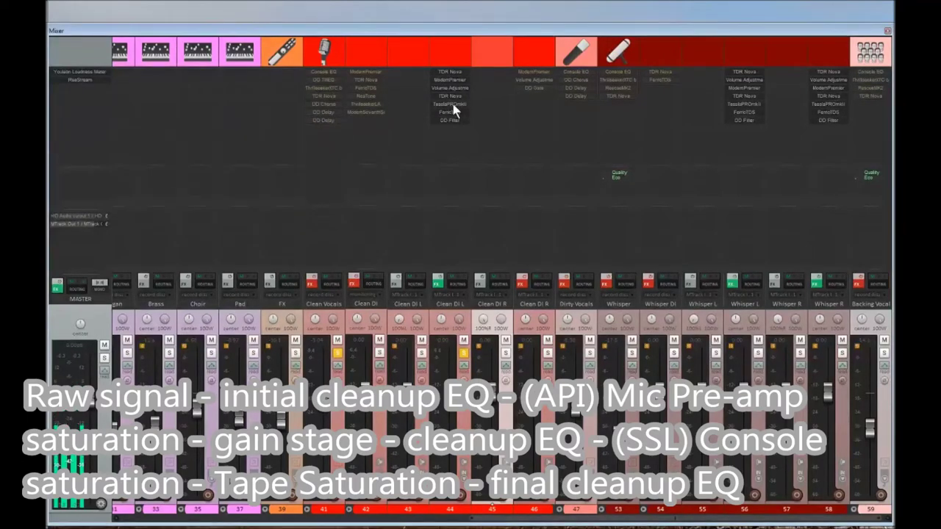
pyautogui.click(452, 105)
pyautogui.click(452, 105)
pyautogui.click(453, 111)
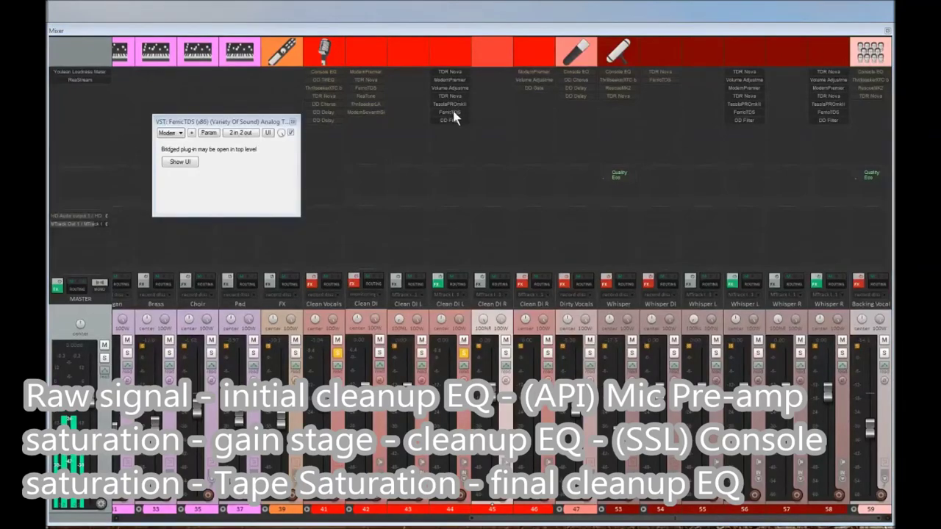
pyautogui.click(293, 122)
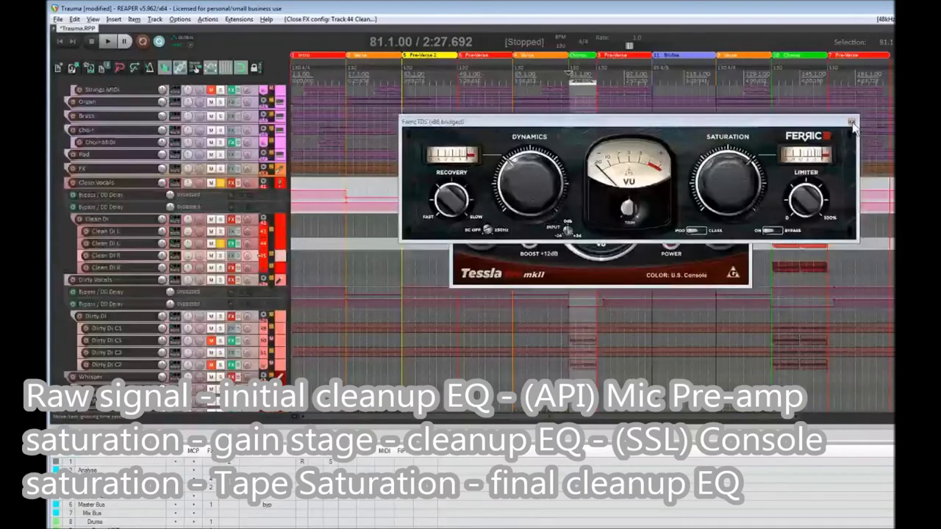
pyautogui.click(852, 123)
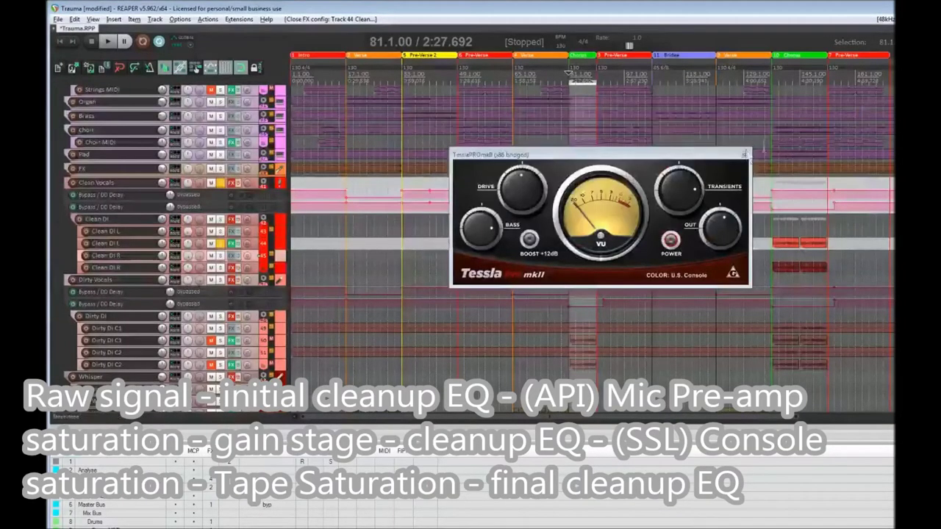
pyautogui.click(743, 155)
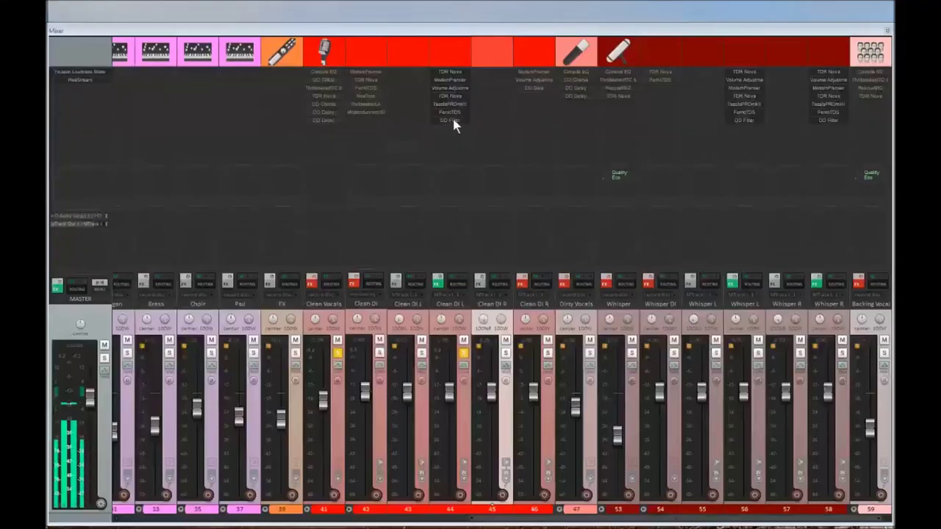
# Raise the Clean DI L DD Filter cutoff to 45 Hz and hide the mixer.
pyautogui.click(450, 120)
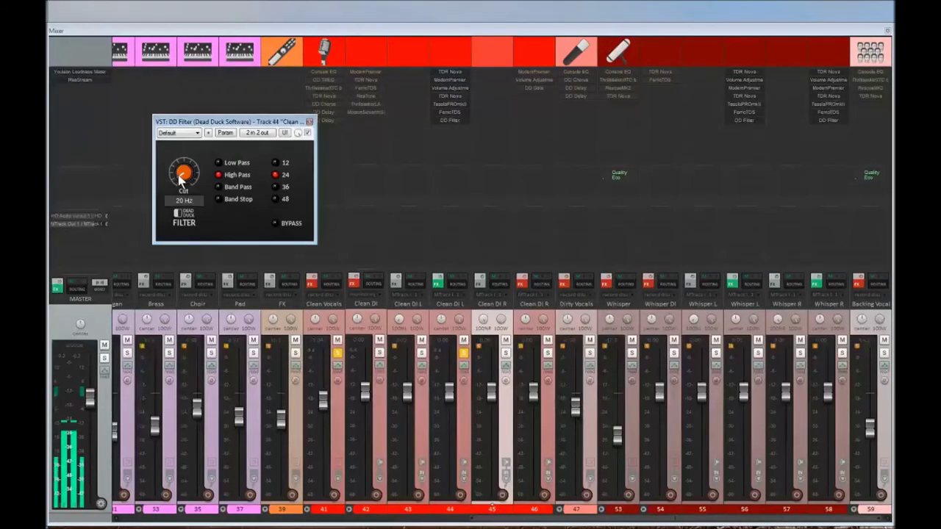
pyautogui.scroll(3, 180, 177)
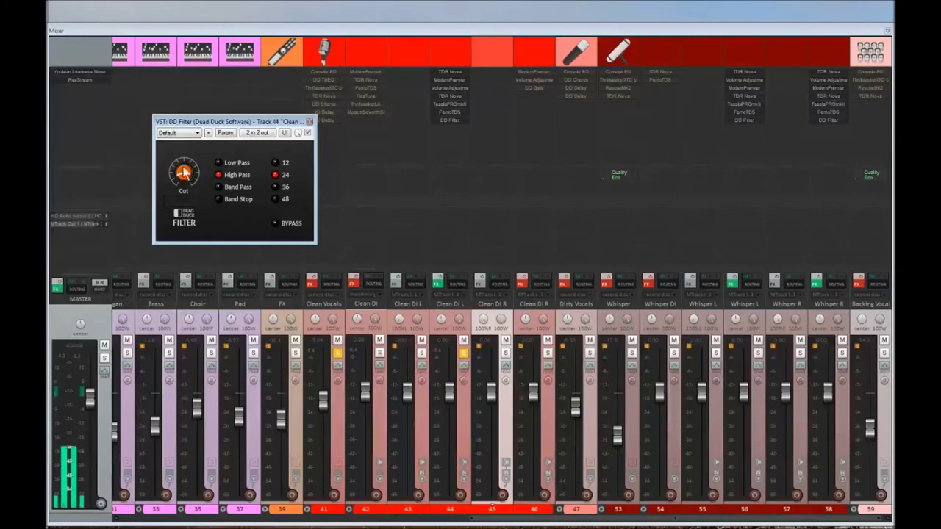
pyautogui.click(308, 122)
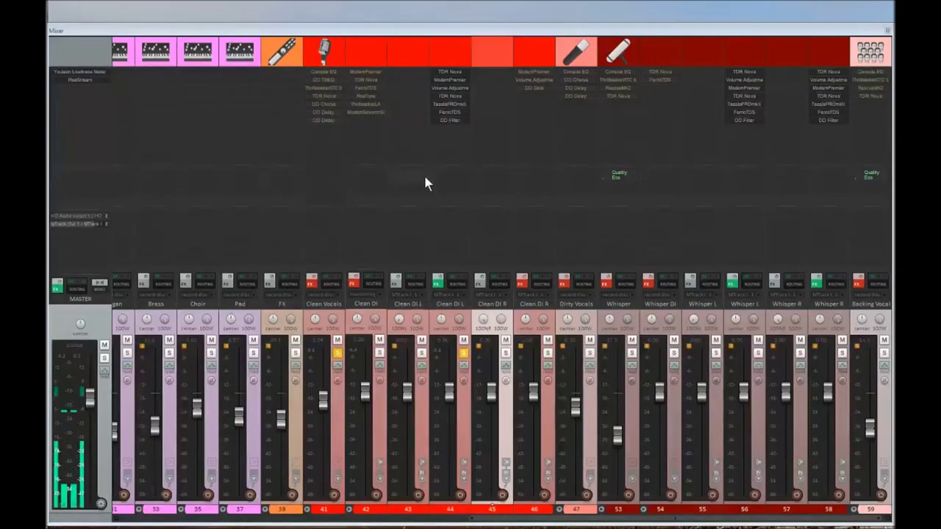
pyautogui.hotkey('ctrl', 'm')
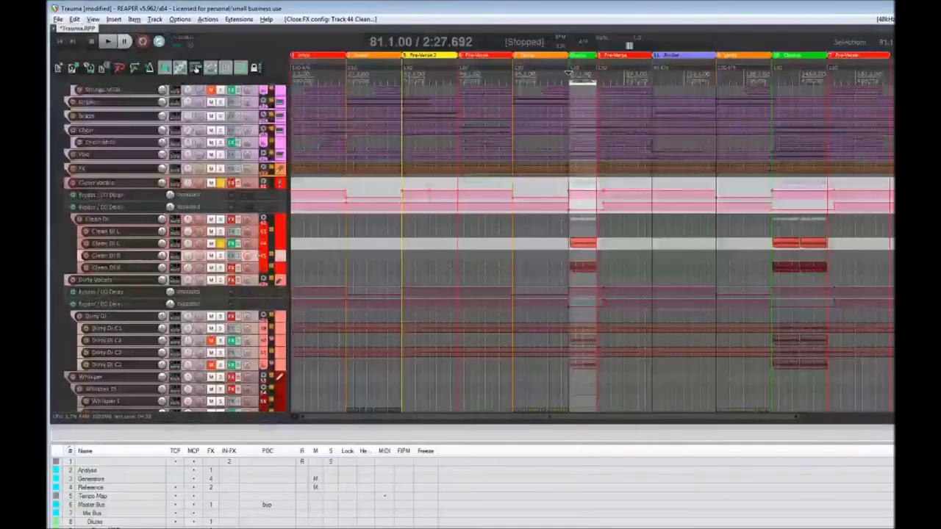